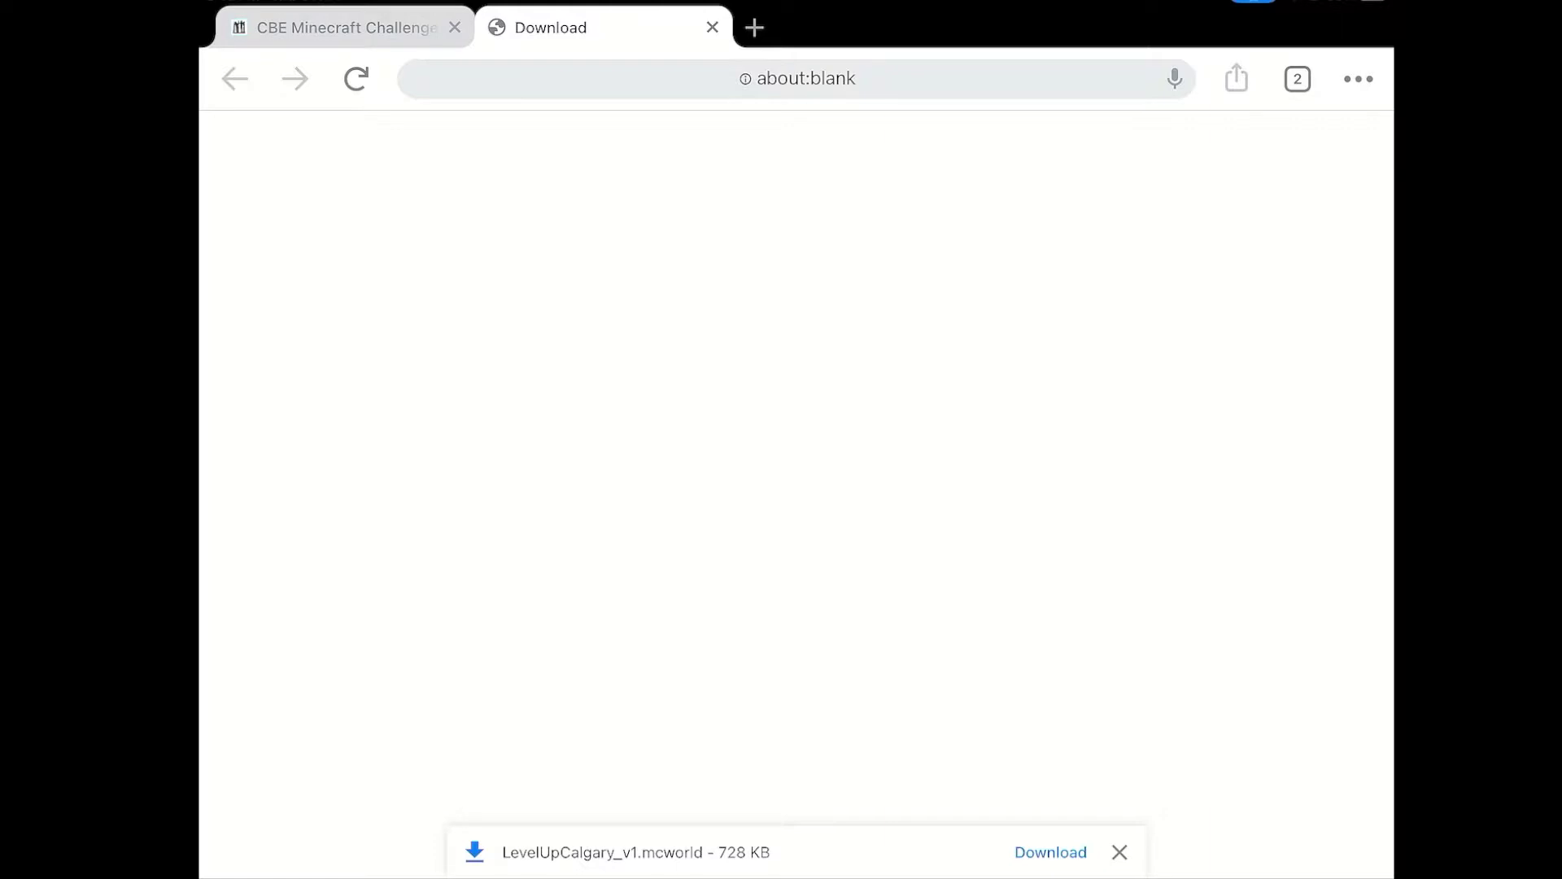
Download LevelUpCalgary_v1.mcworld in Chrome and upload it to My Drive in Google Drive
{"action": "left_click", "coordinate": [1050, 852]}
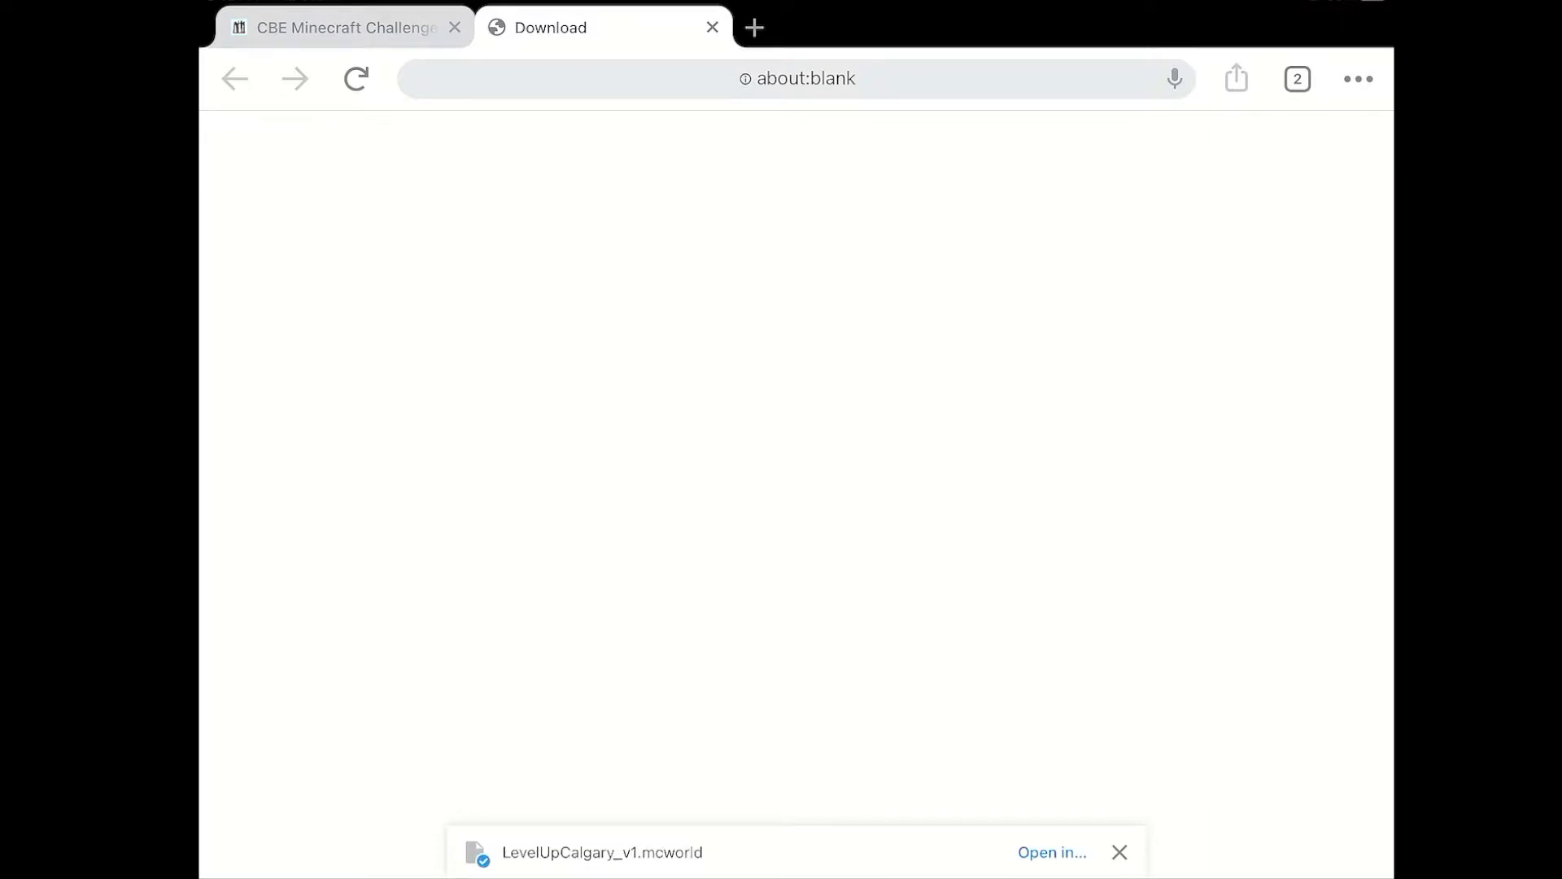
{"action": "left_click", "coordinate": [1053, 853]}
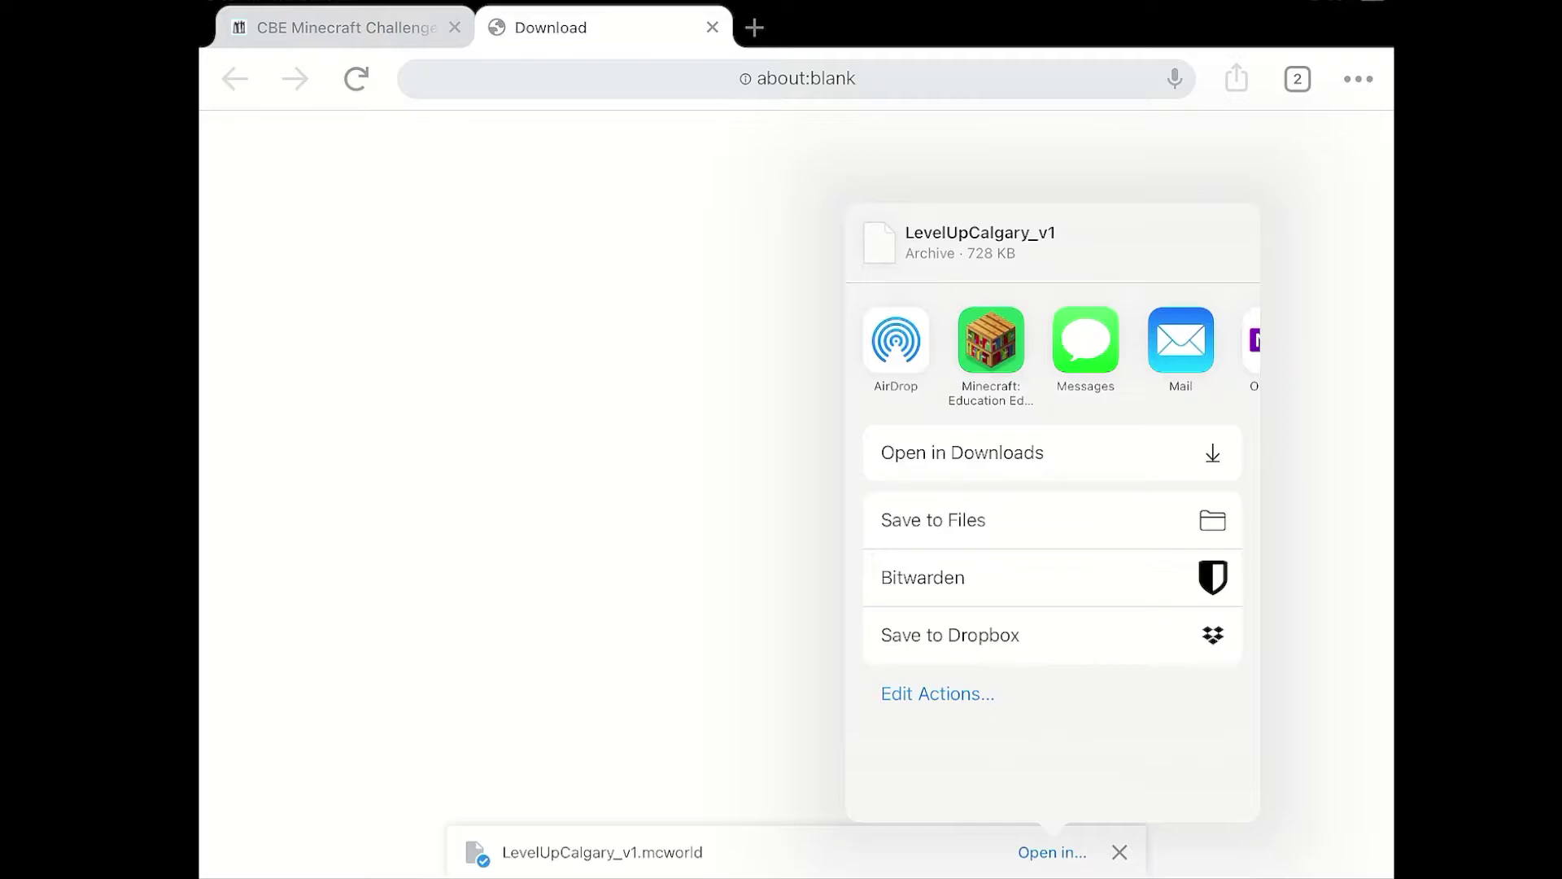
{"action": "scroll", "coordinate": [1053, 348], "scroll_direction": "right", "scroll_amount": 3}
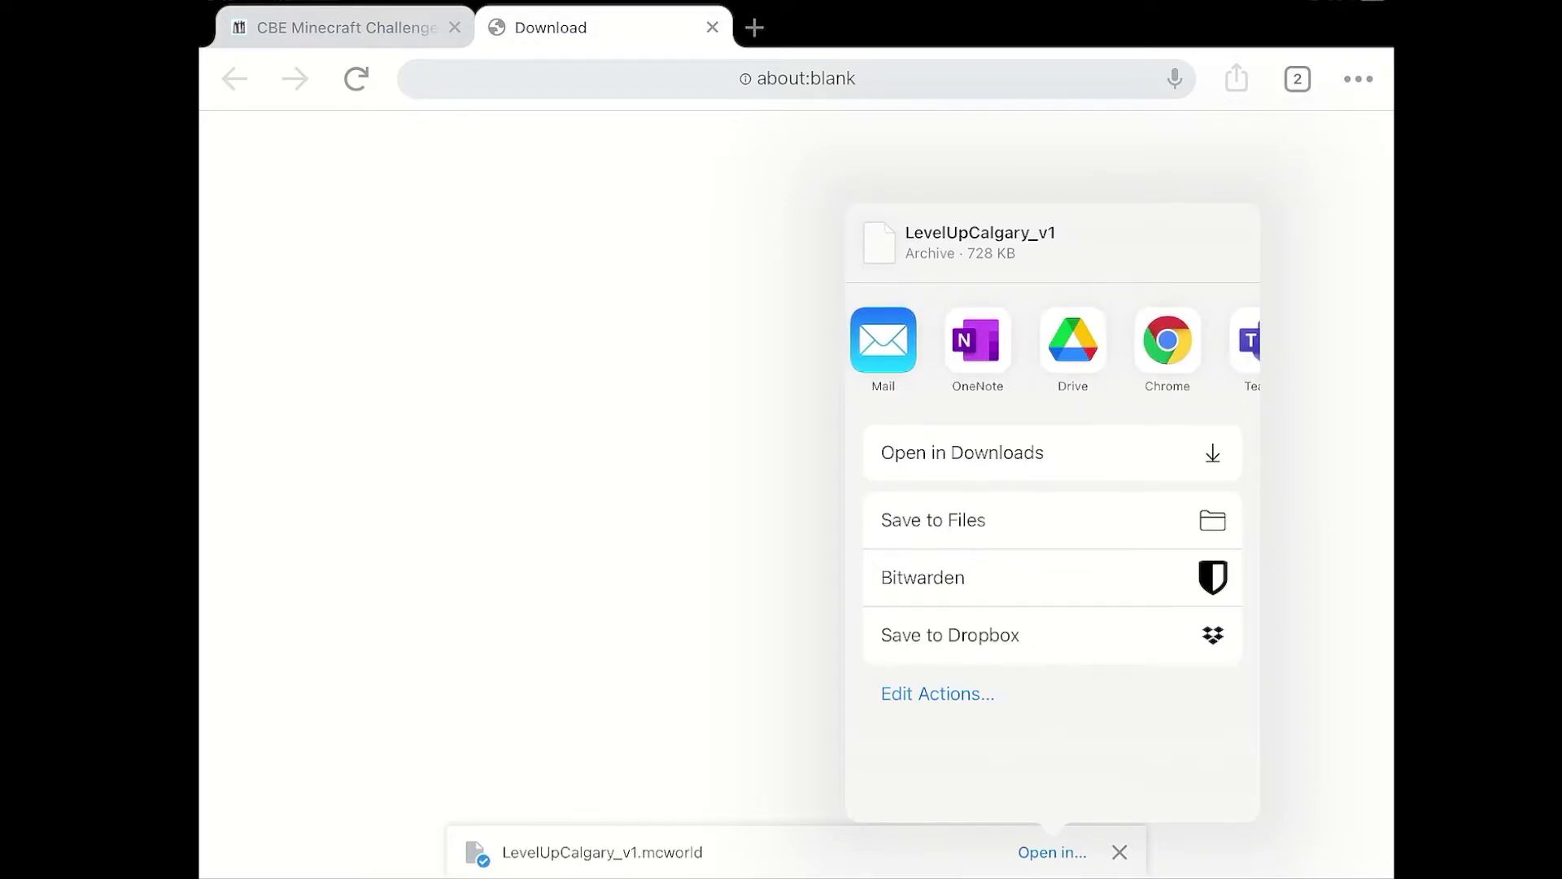
{"action": "left_click", "coordinate": [1073, 342]}
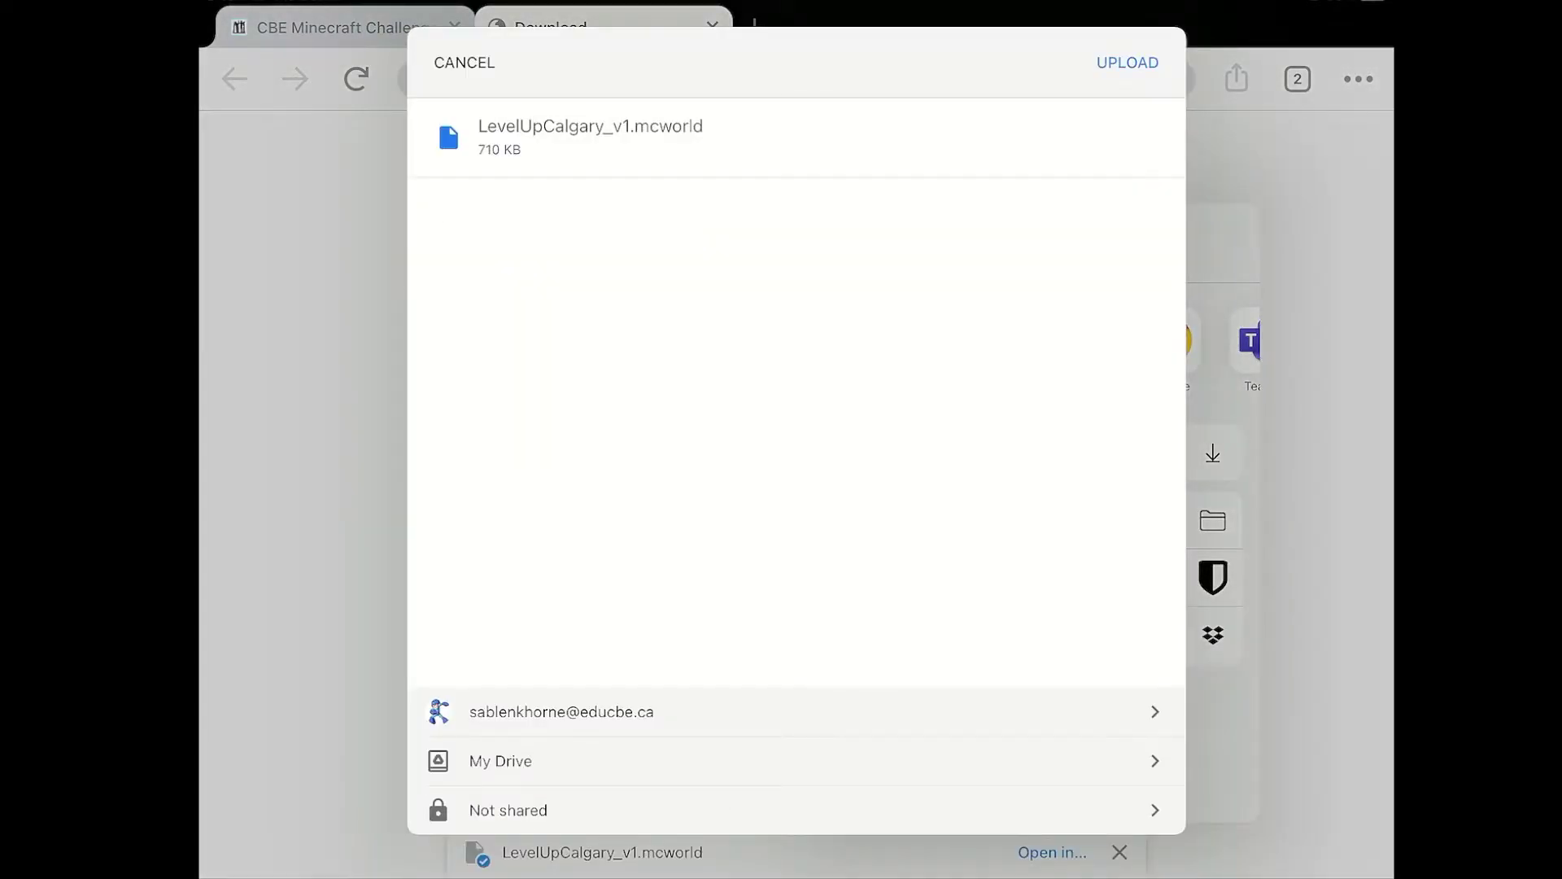
{"action": "left_click", "coordinate": [1126, 62]}
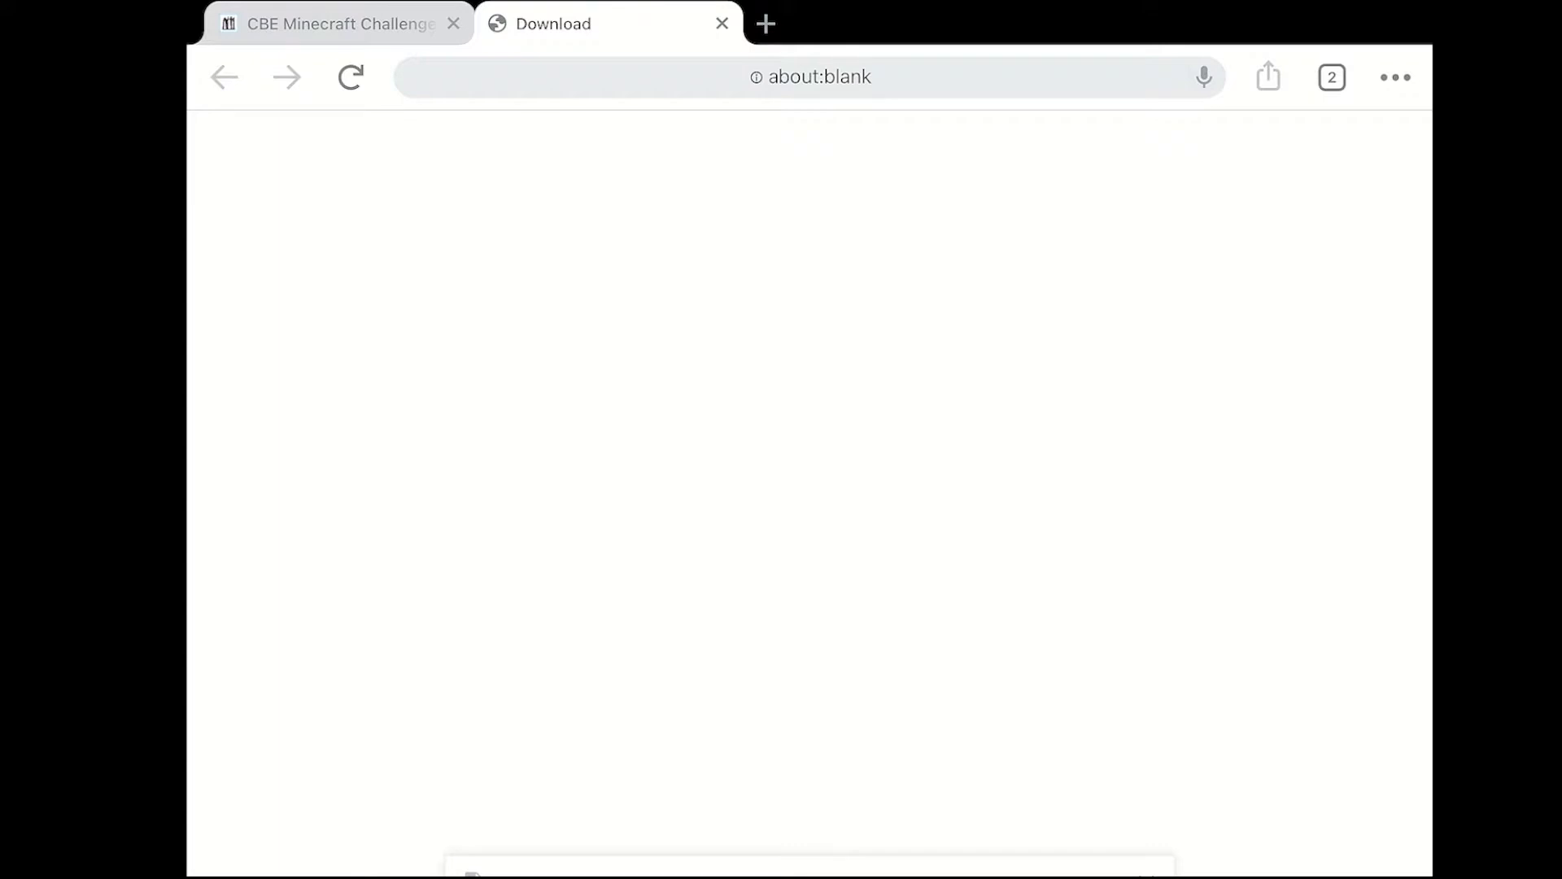
Find LevelUpCalgary_v1.mcworld under Recent in Google Drive and choose Open in for it
{"action": "left_click_drag", "start_coordinate": [809, 872], "coordinate": [810, 489]}
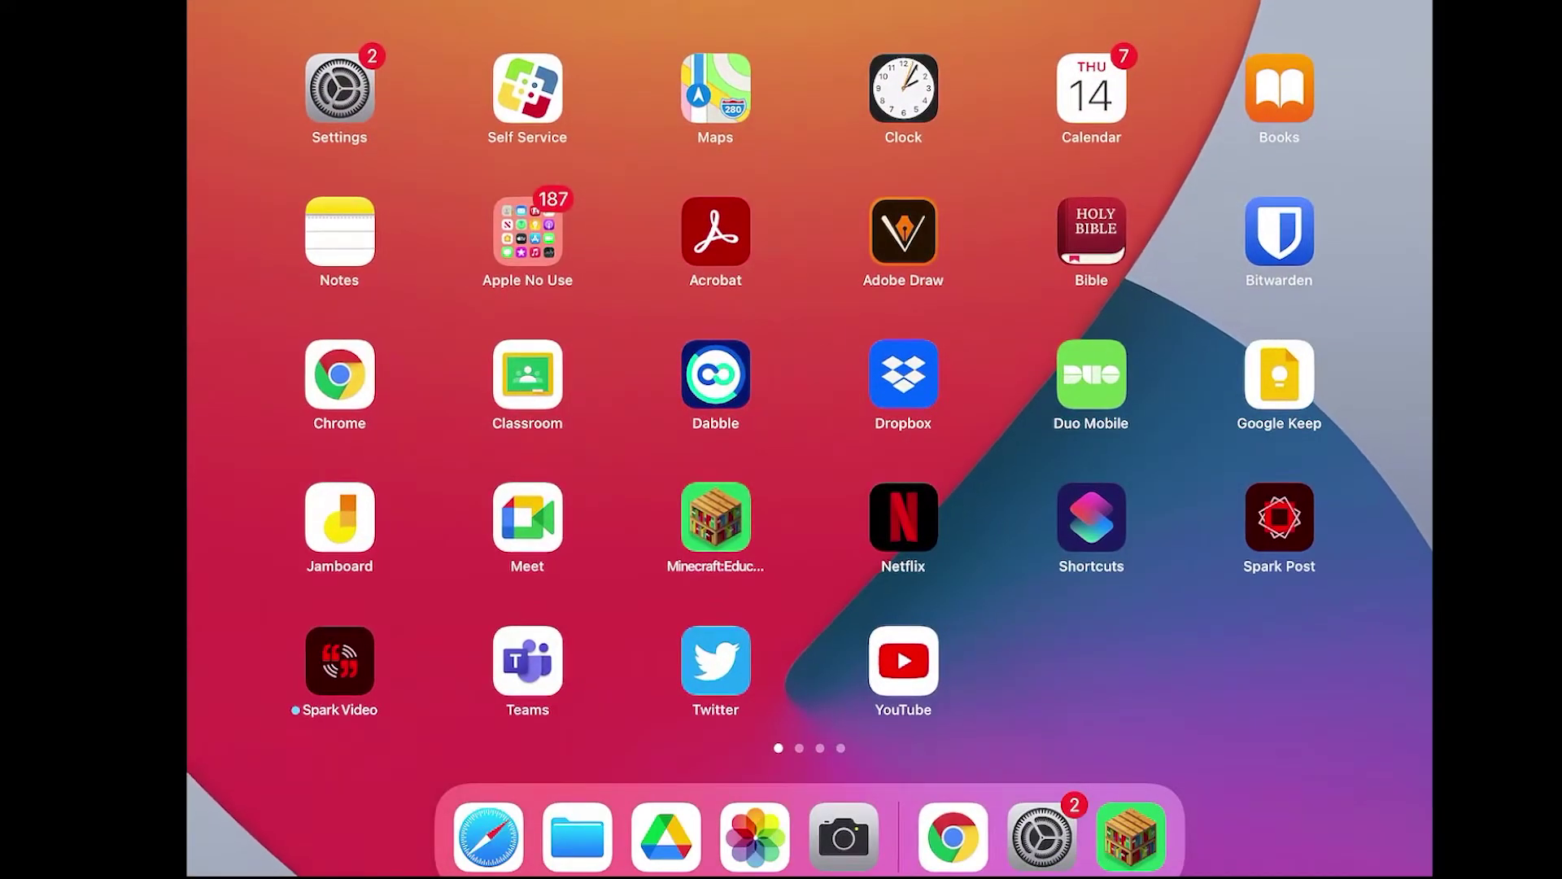
{"action": "left_click", "coordinate": [667, 837]}
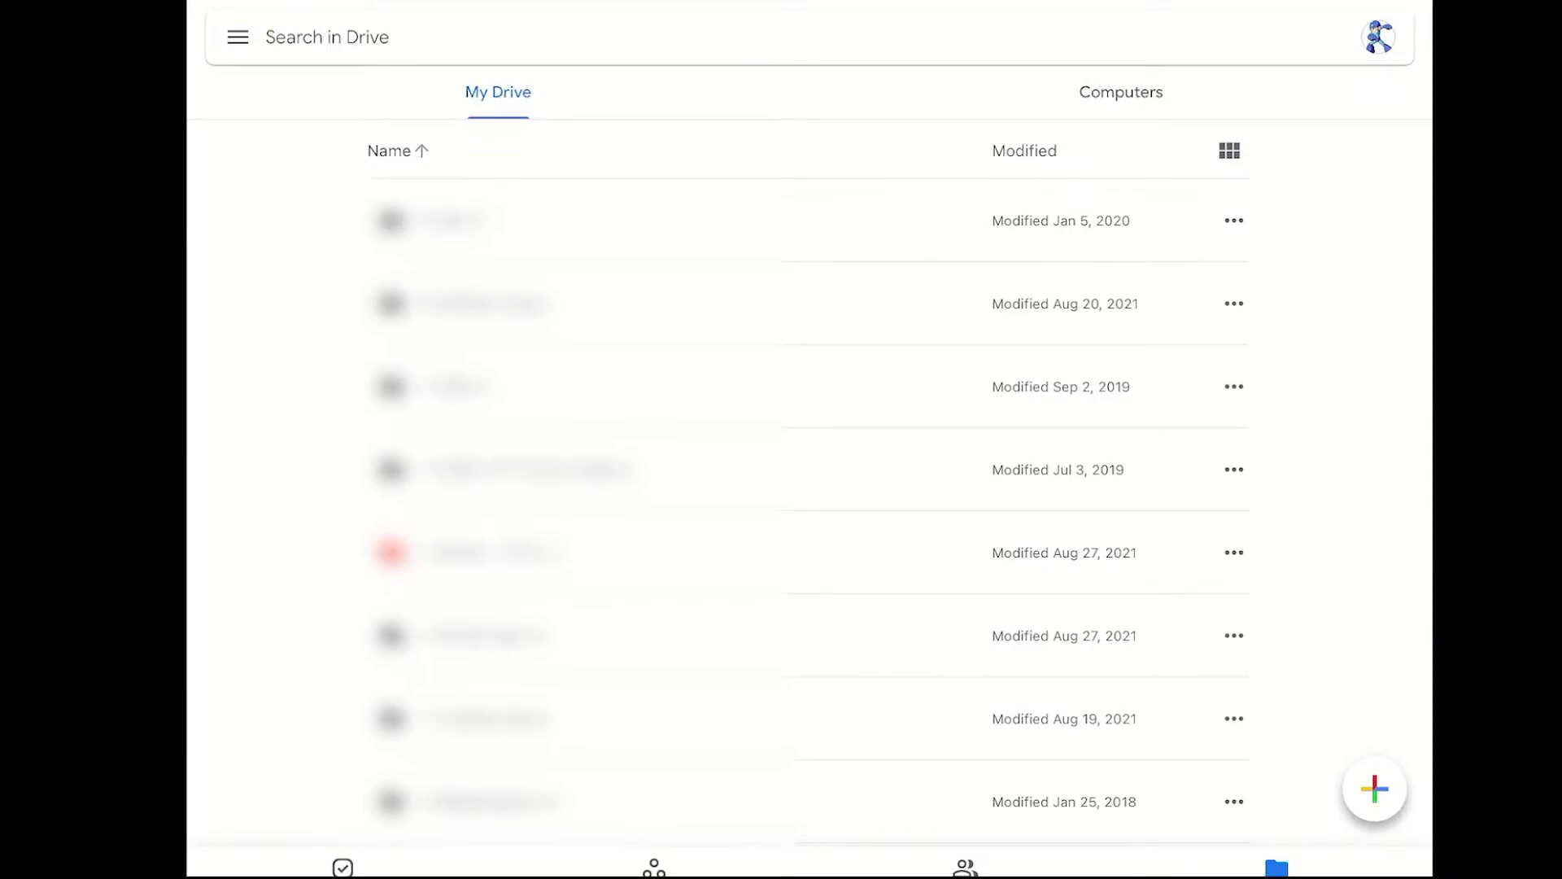
{"action": "left_click", "coordinate": [238, 37]}
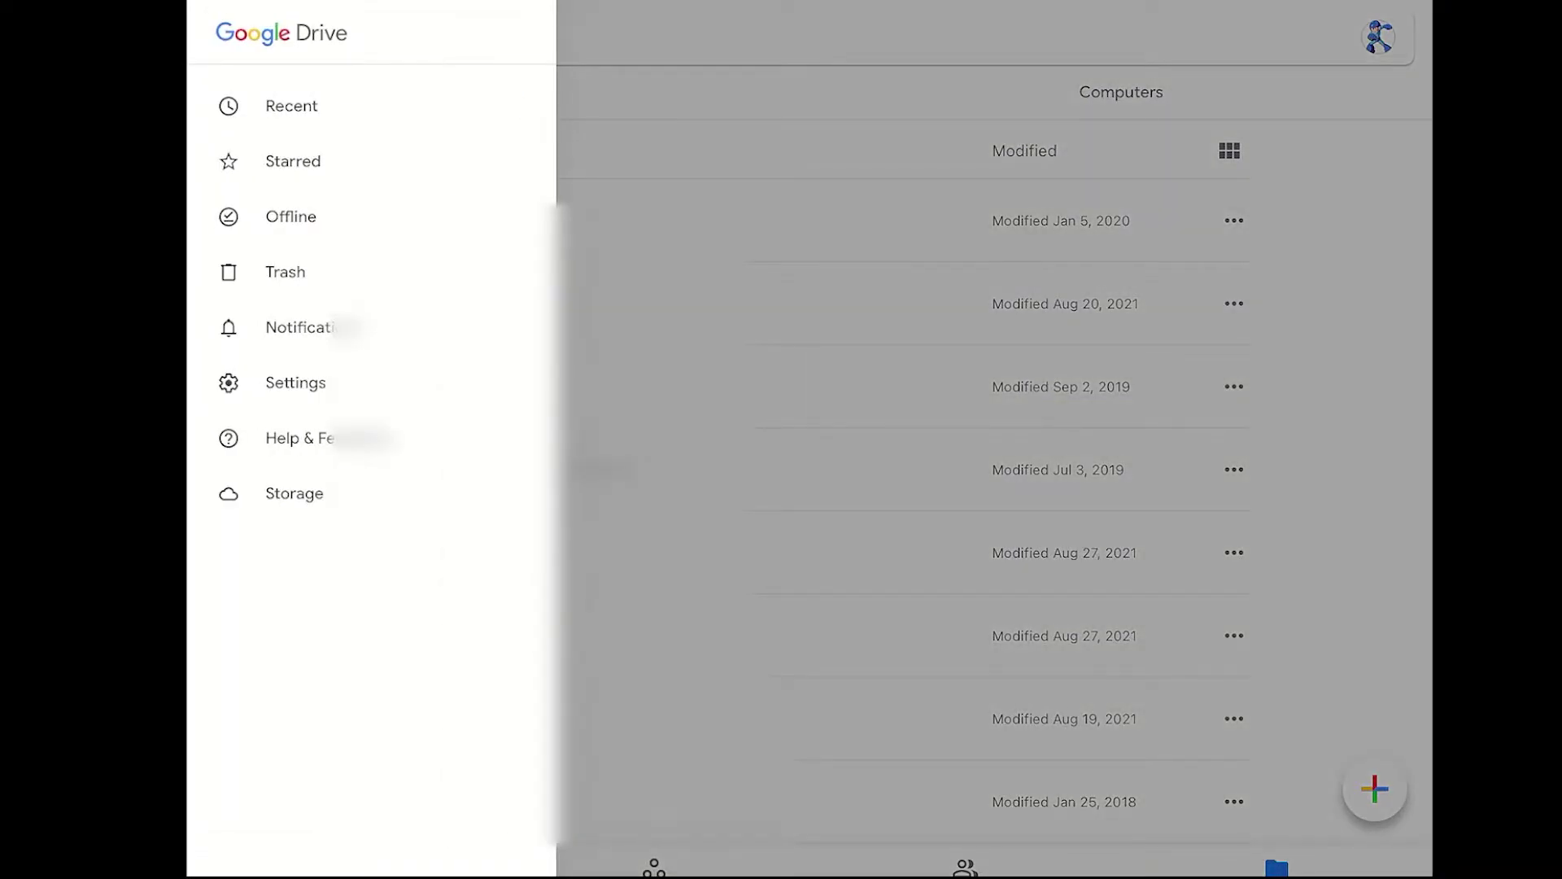
{"action": "left_click", "coordinate": [290, 105]}
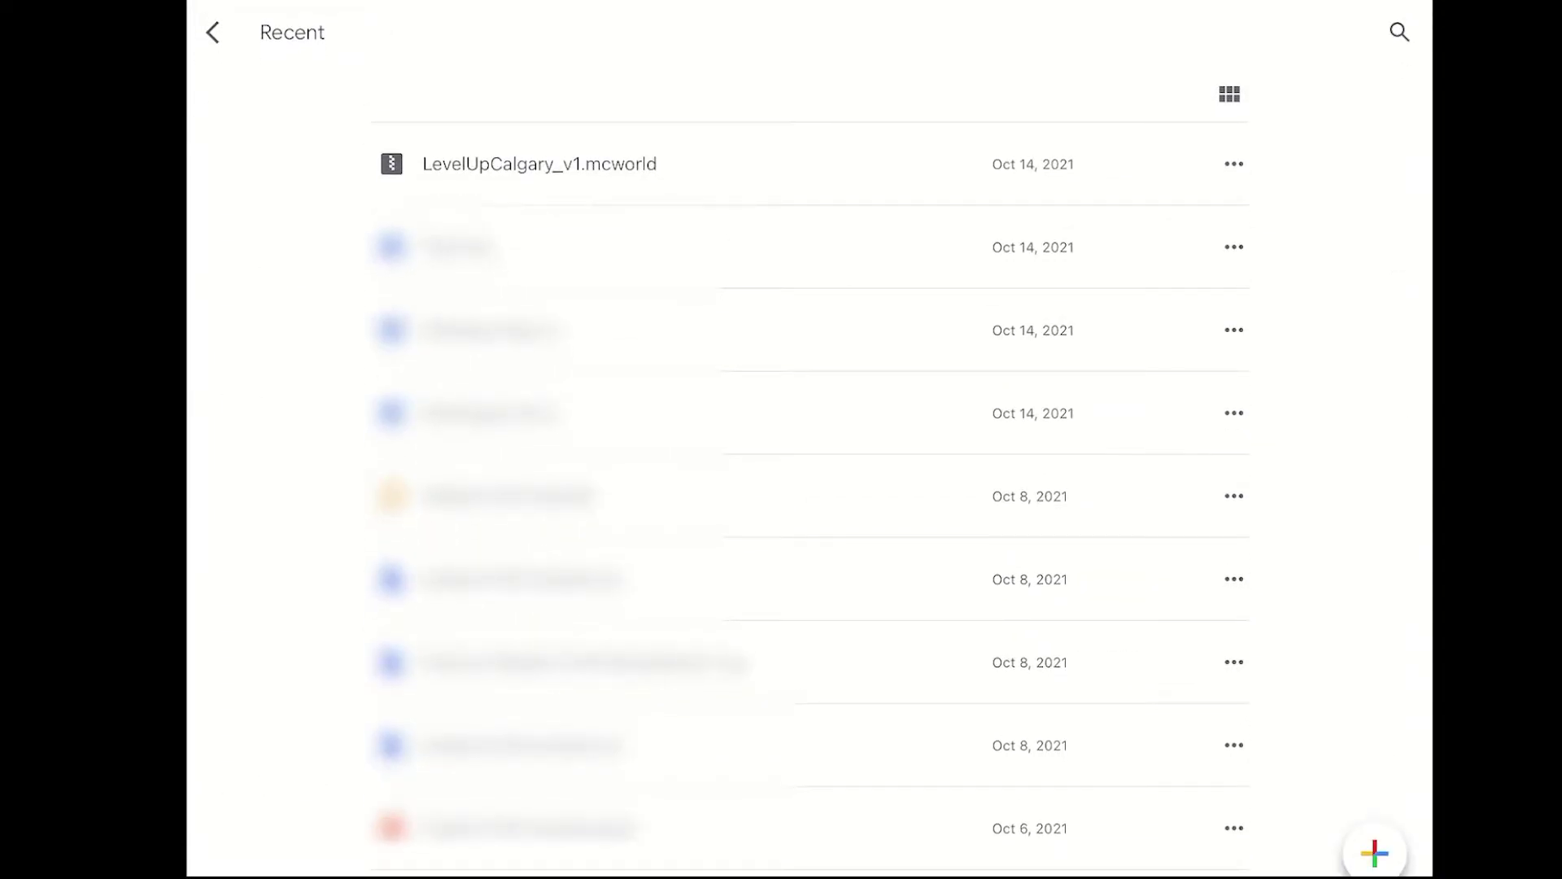
{"action": "left_click", "coordinate": [1235, 165]}
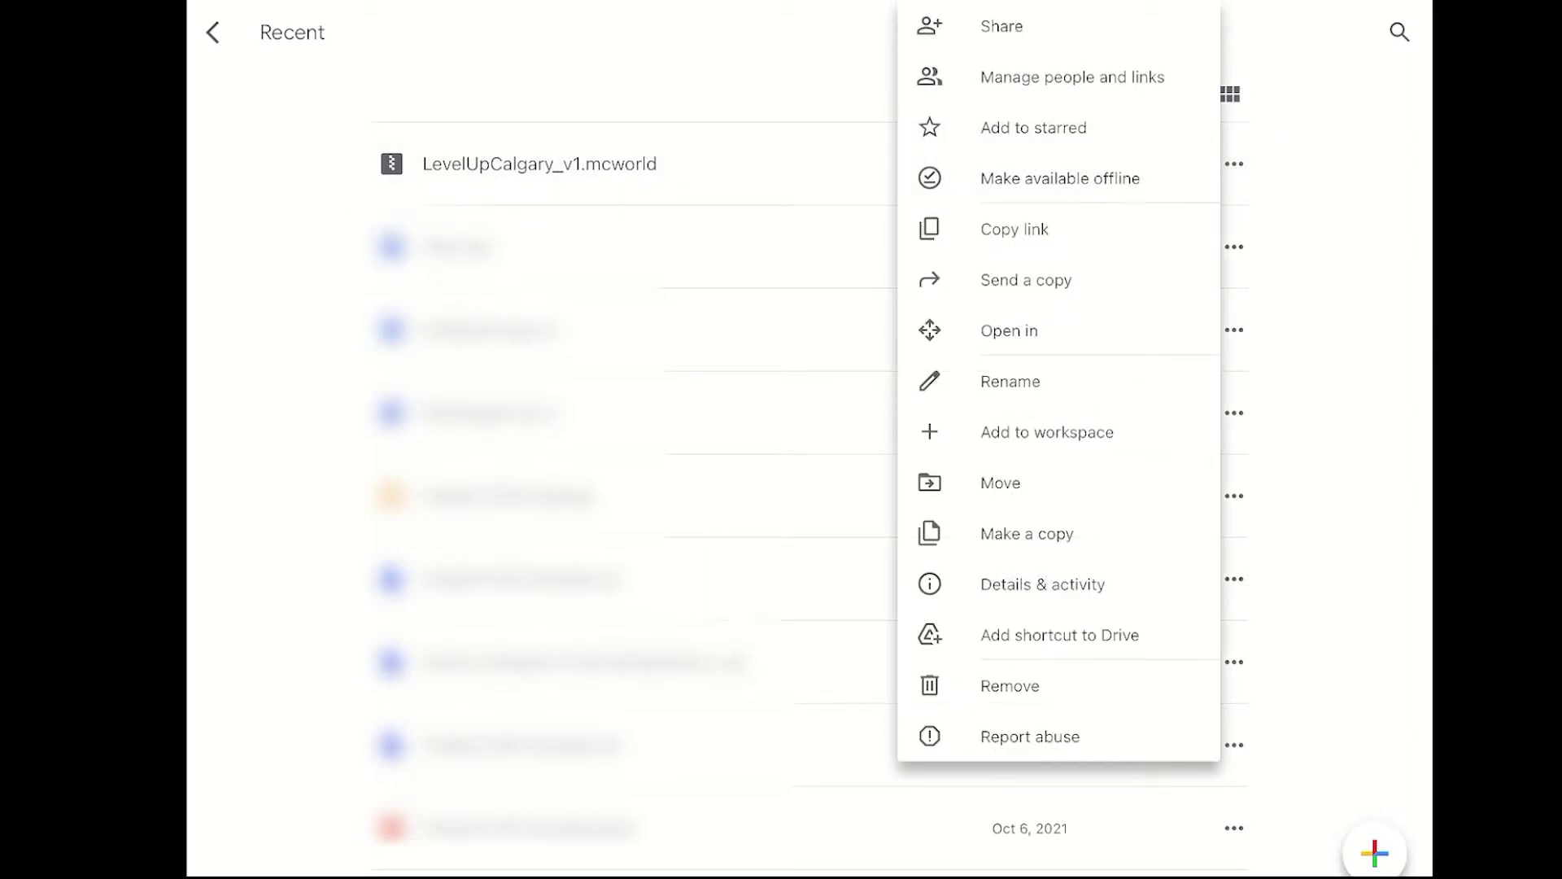
{"action": "left_click", "coordinate": [1009, 329]}
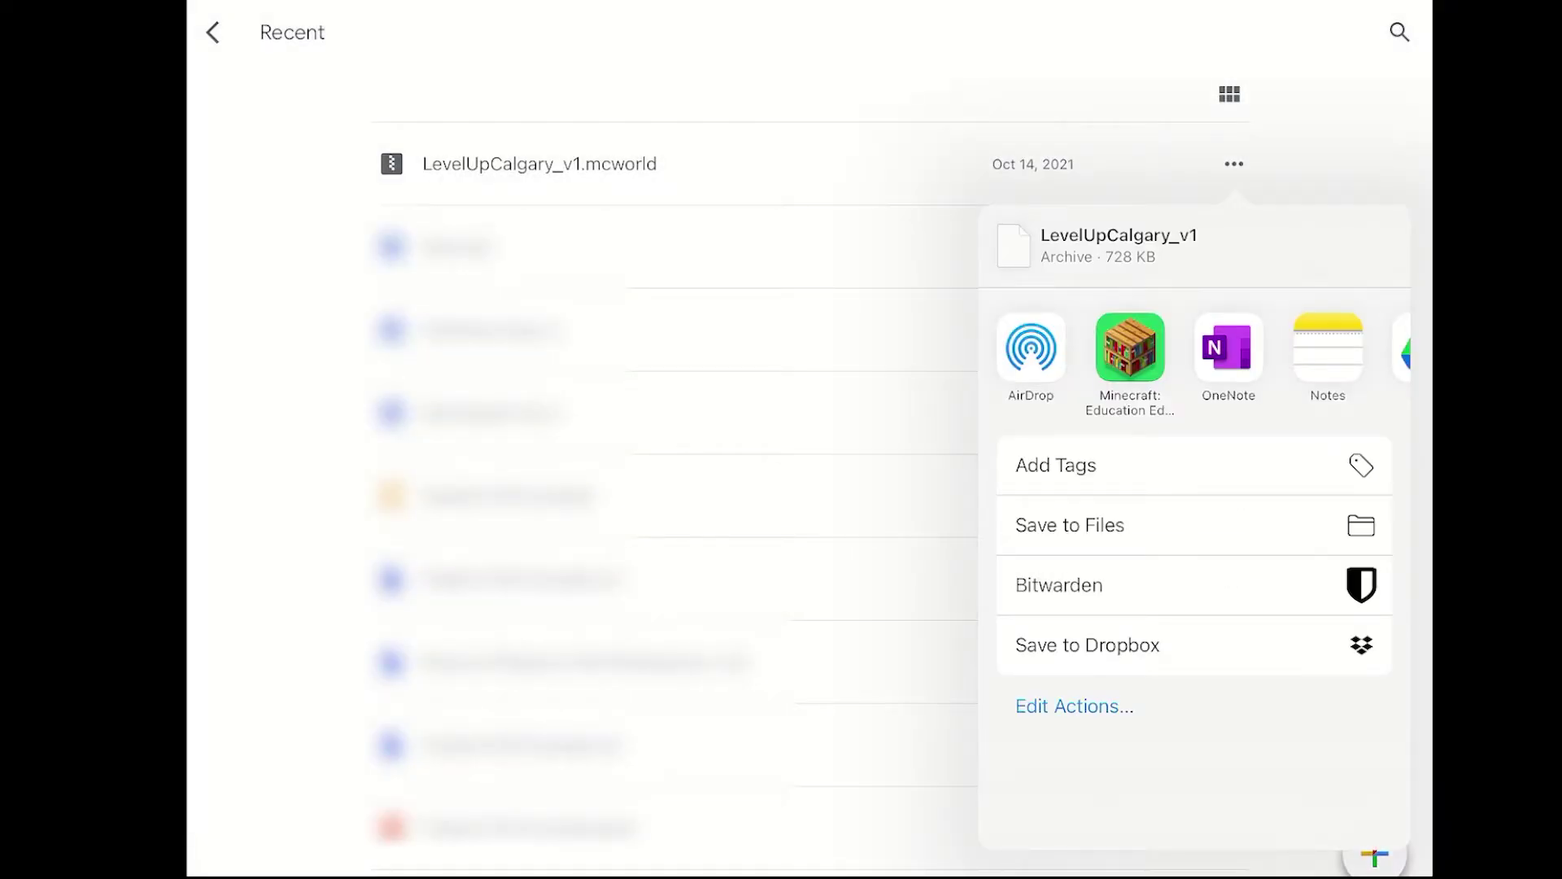
Import LevelUpCalgary_v1 into Minecraft Education and walk from the chalkboard toward the clock tower
{"action": "left_click", "coordinate": [1128, 349]}
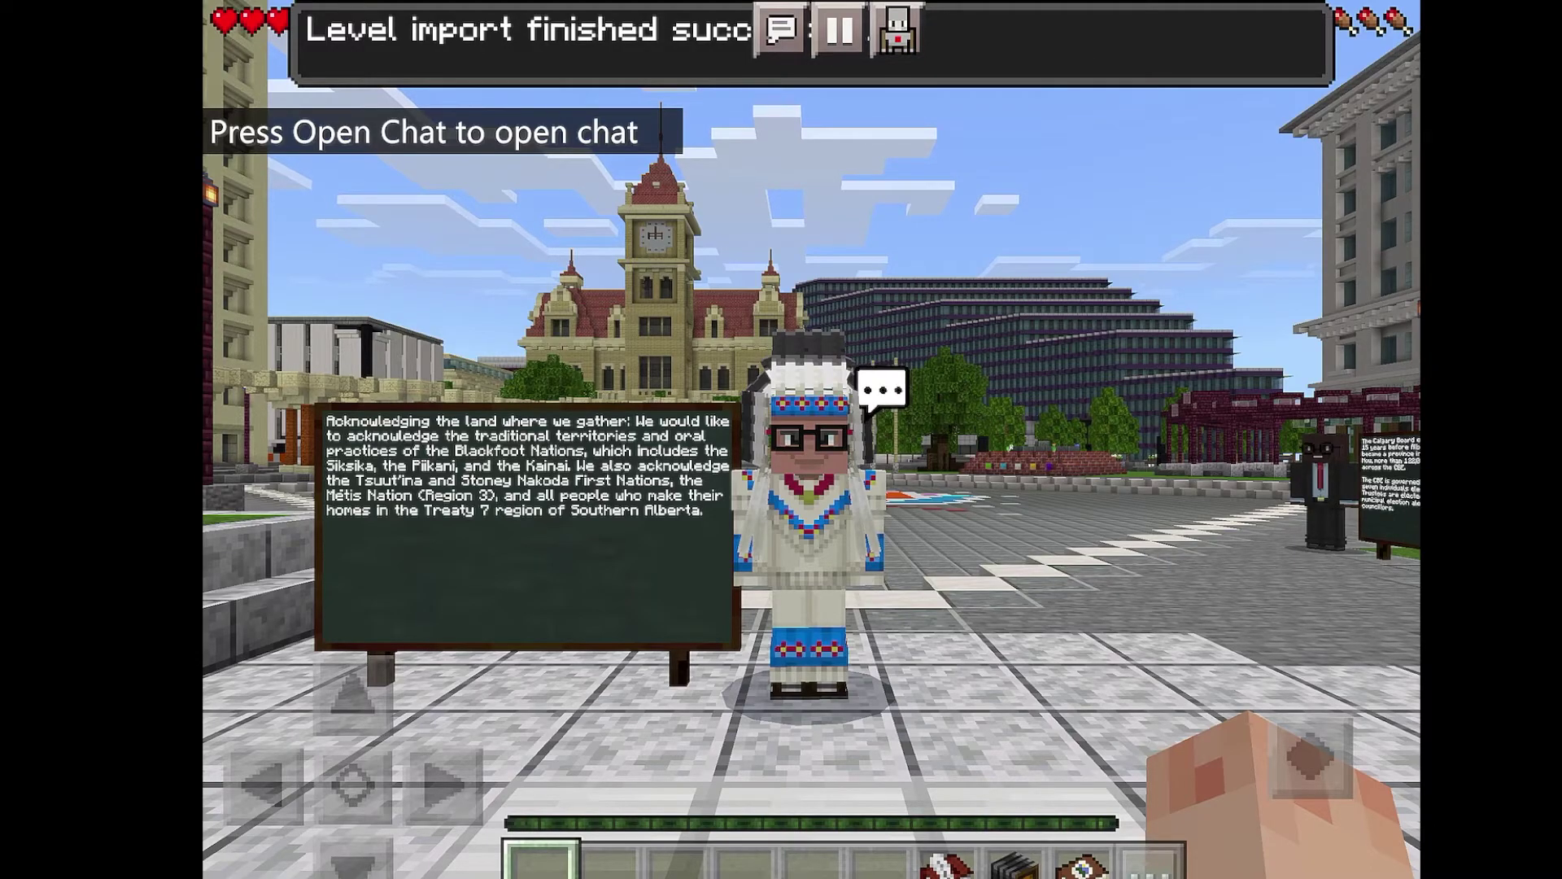
{"action": "mouse_move", "coordinate": [1157, 469]}
{"action": "left_mouse_down"}
{"action": "mouse_move", "coordinate": [1074, 437]}
{"action": "mouse_move", "coordinate": [1186, 453]}
{"action": "mouse_move", "coordinate": [1197, 569]}
{"action": "mouse_move", "coordinate": [1147, 525]}
{"action": "left_mouse_up"}
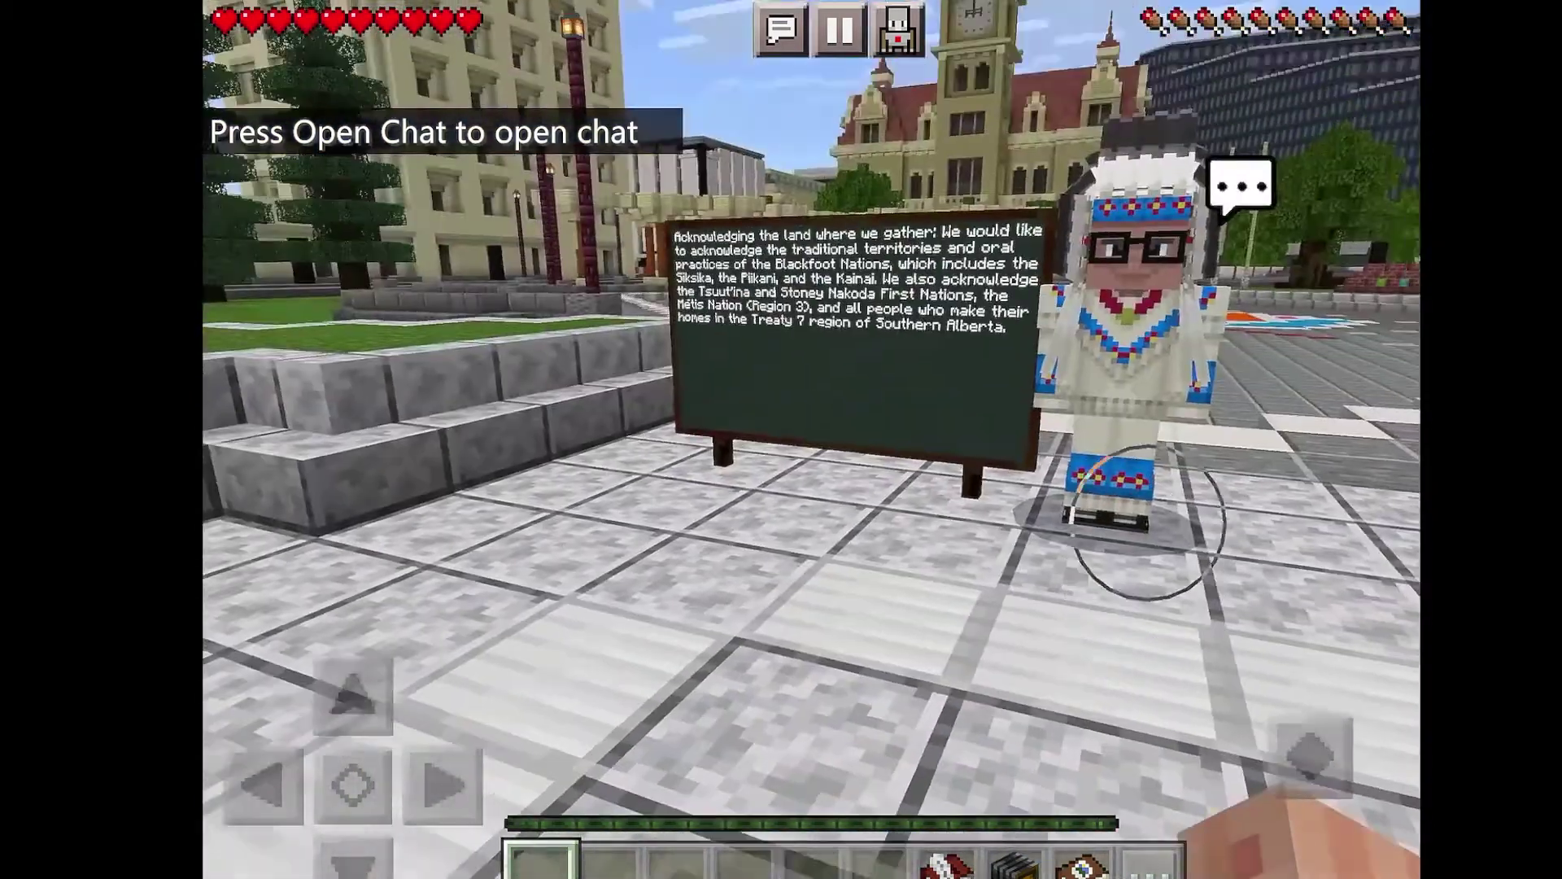
{"action": "left_click_drag", "start_coordinate": [352, 696], "coordinate": [352, 695]}
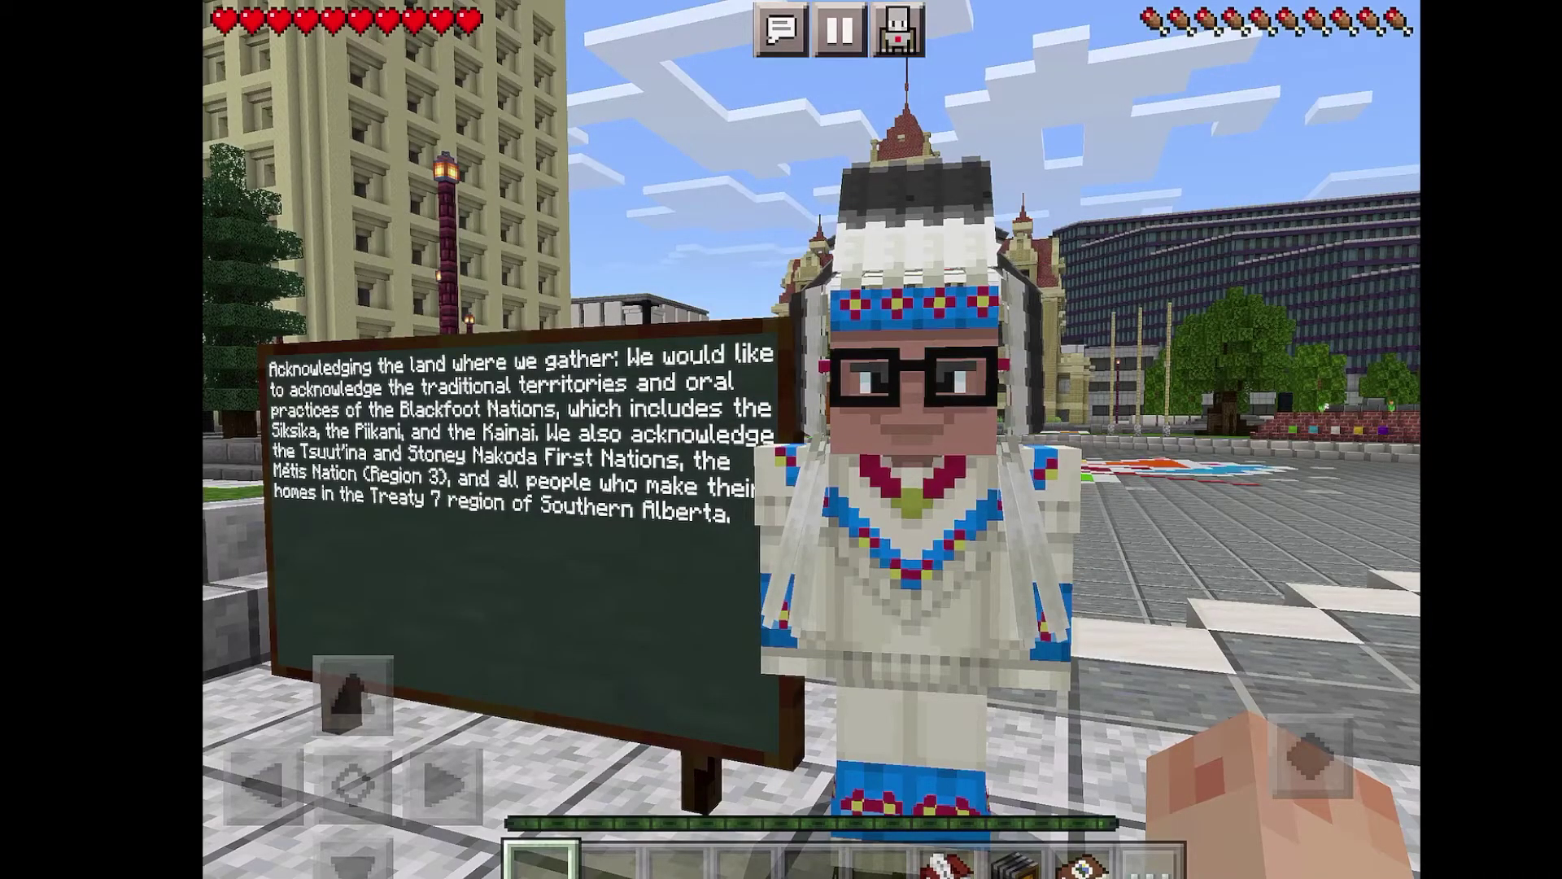
{"action": "left_click_drag", "start_coordinate": [976, 489], "coordinate": [1343, 501]}
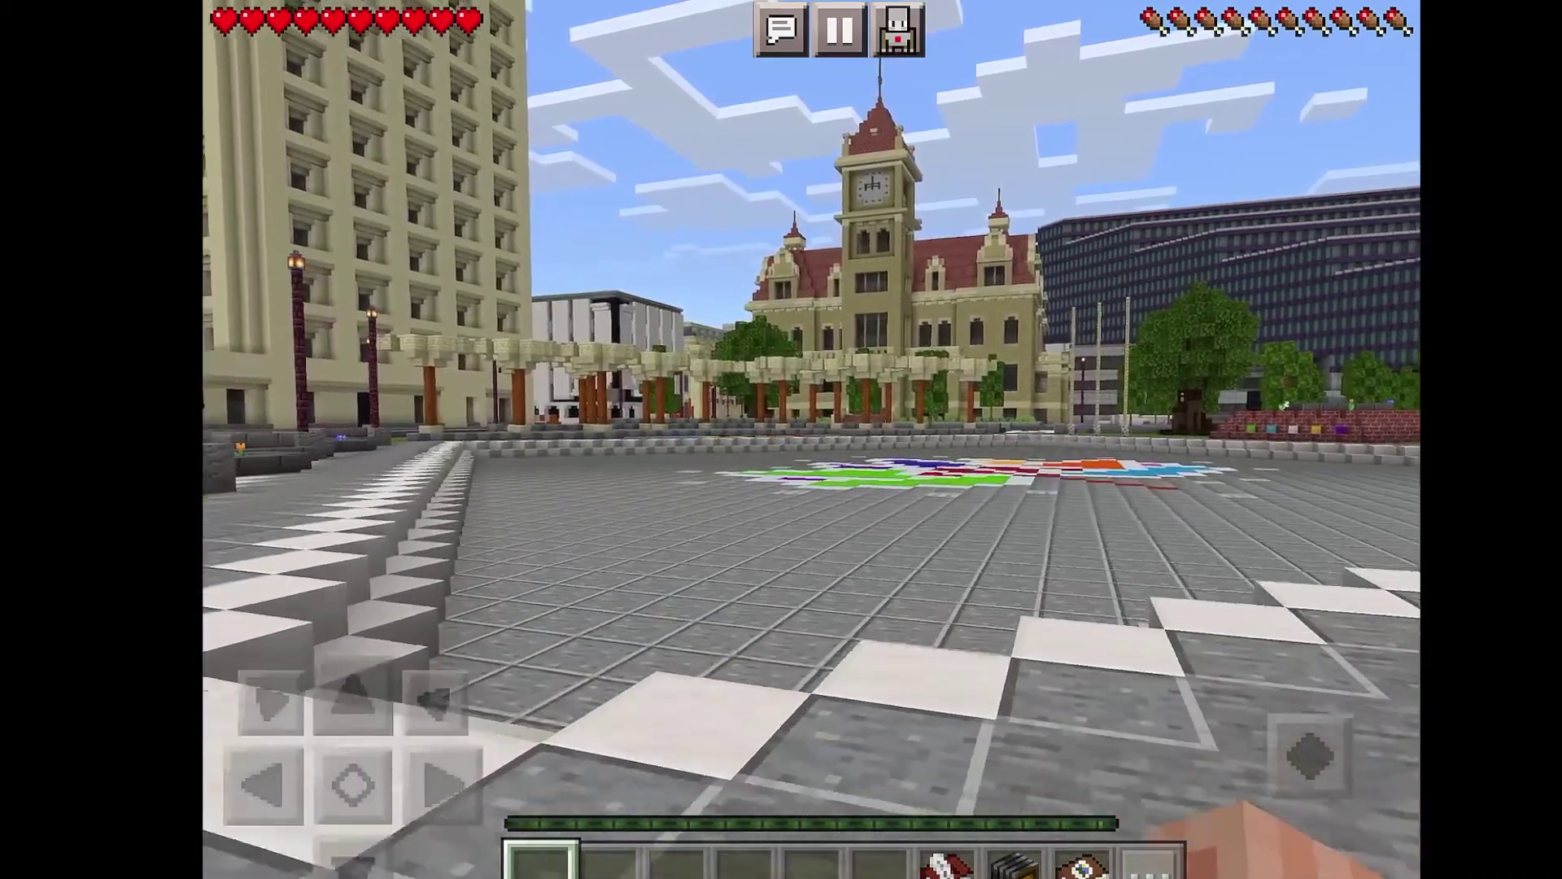
{"action": "left_click_drag", "start_coordinate": [353, 696], "coordinate": [352, 696]}
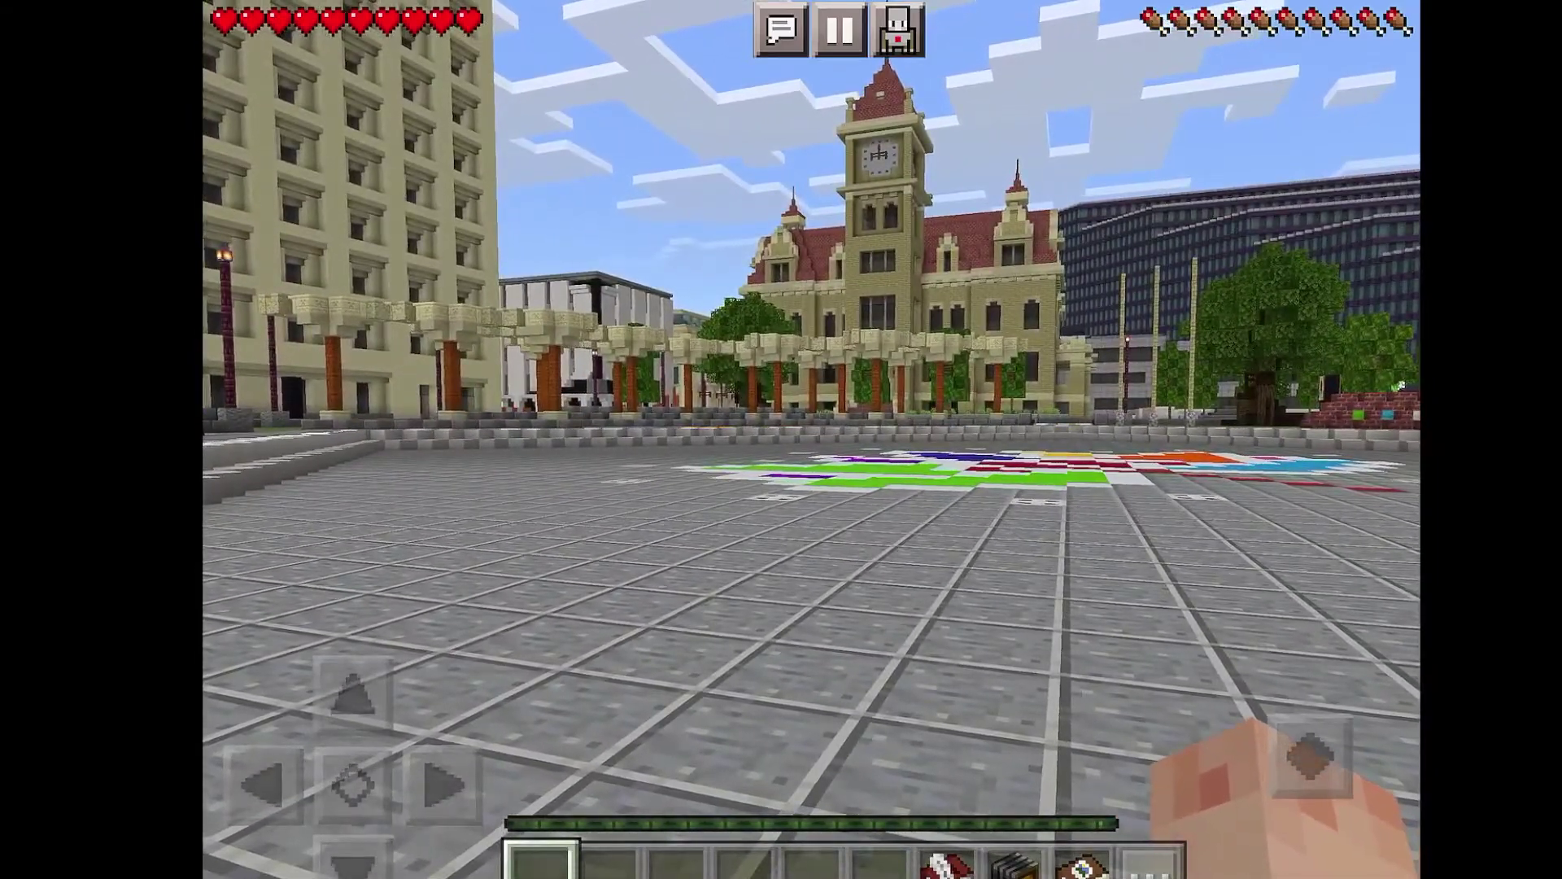
Pause the game, then save and exit the world, confirming the prompt
{"action": "left_click", "coordinate": [839, 31]}
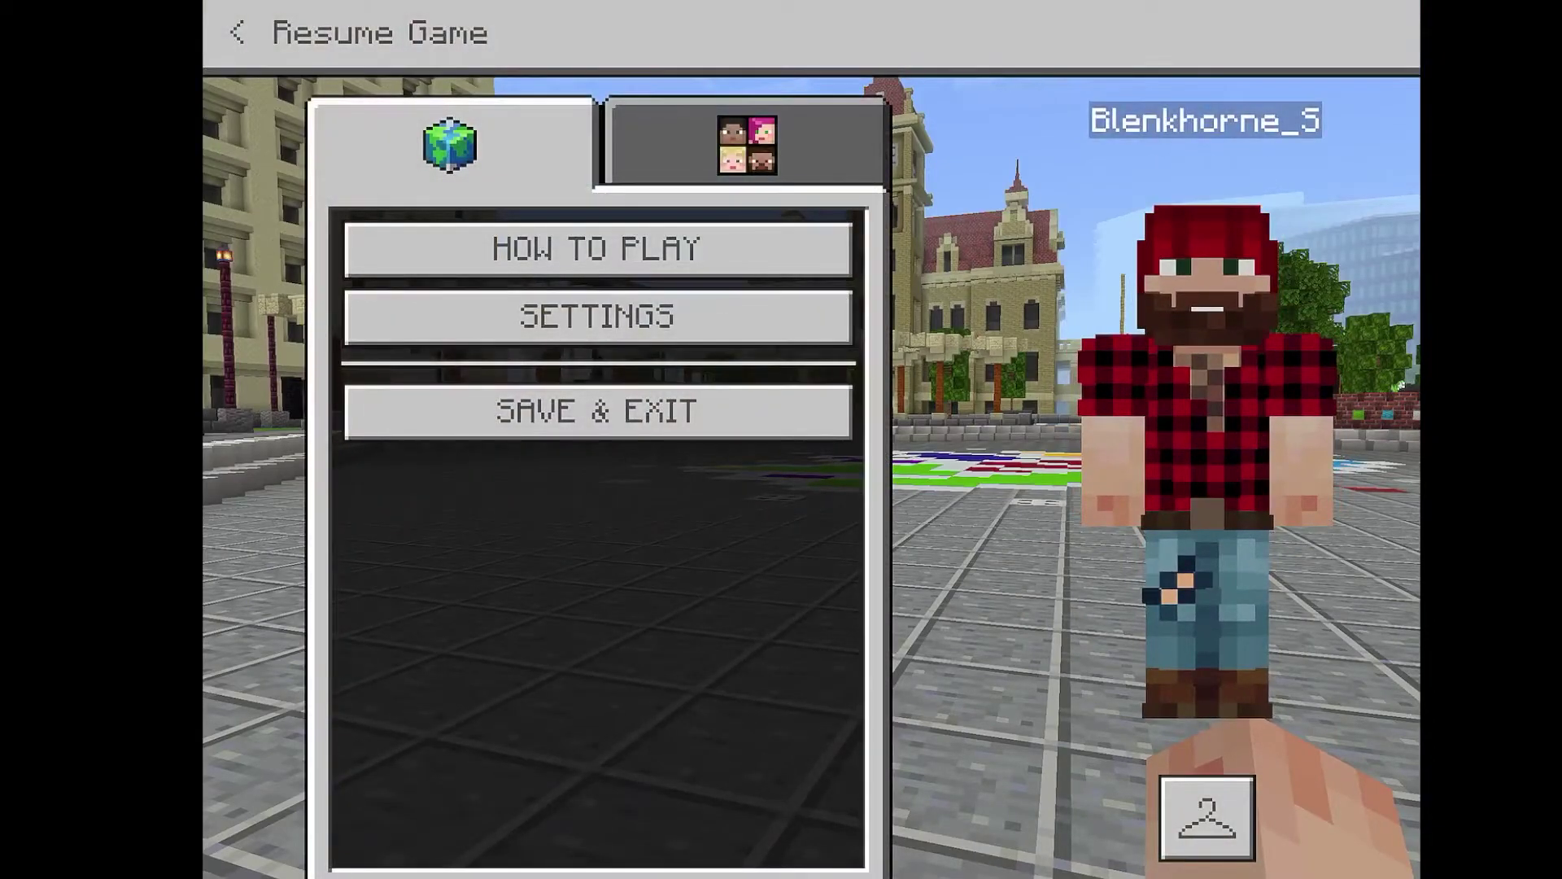
{"action": "left_click", "coordinate": [596, 412]}
{"action": "left_click", "coordinate": [810, 564]}
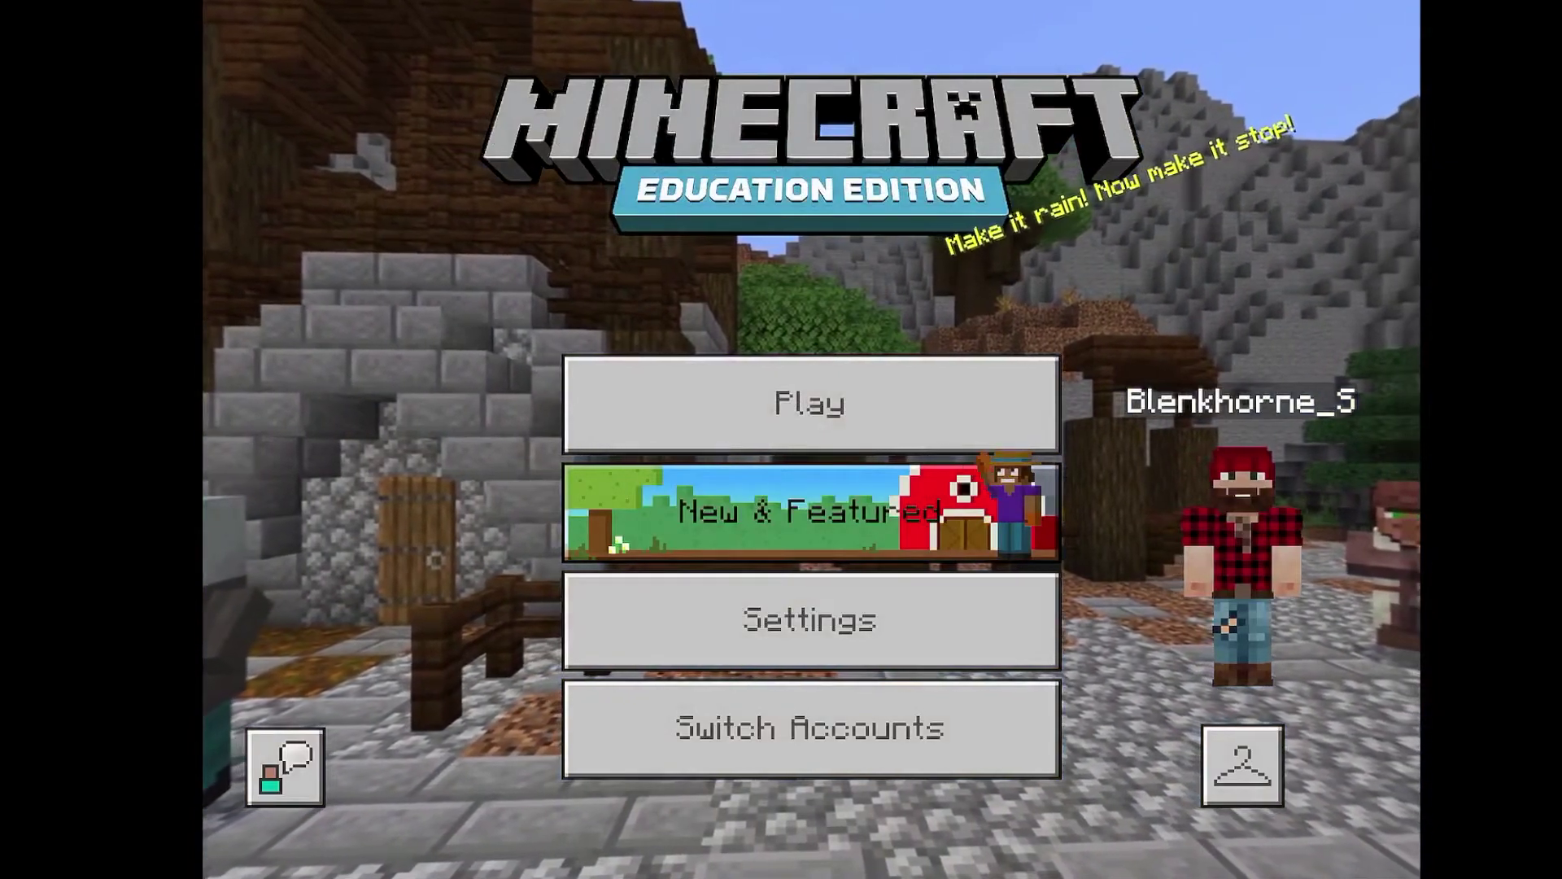
Open the first Level up, Calgary! world's Manage options from View My Worlds
{"action": "left_click", "coordinate": [811, 402]}
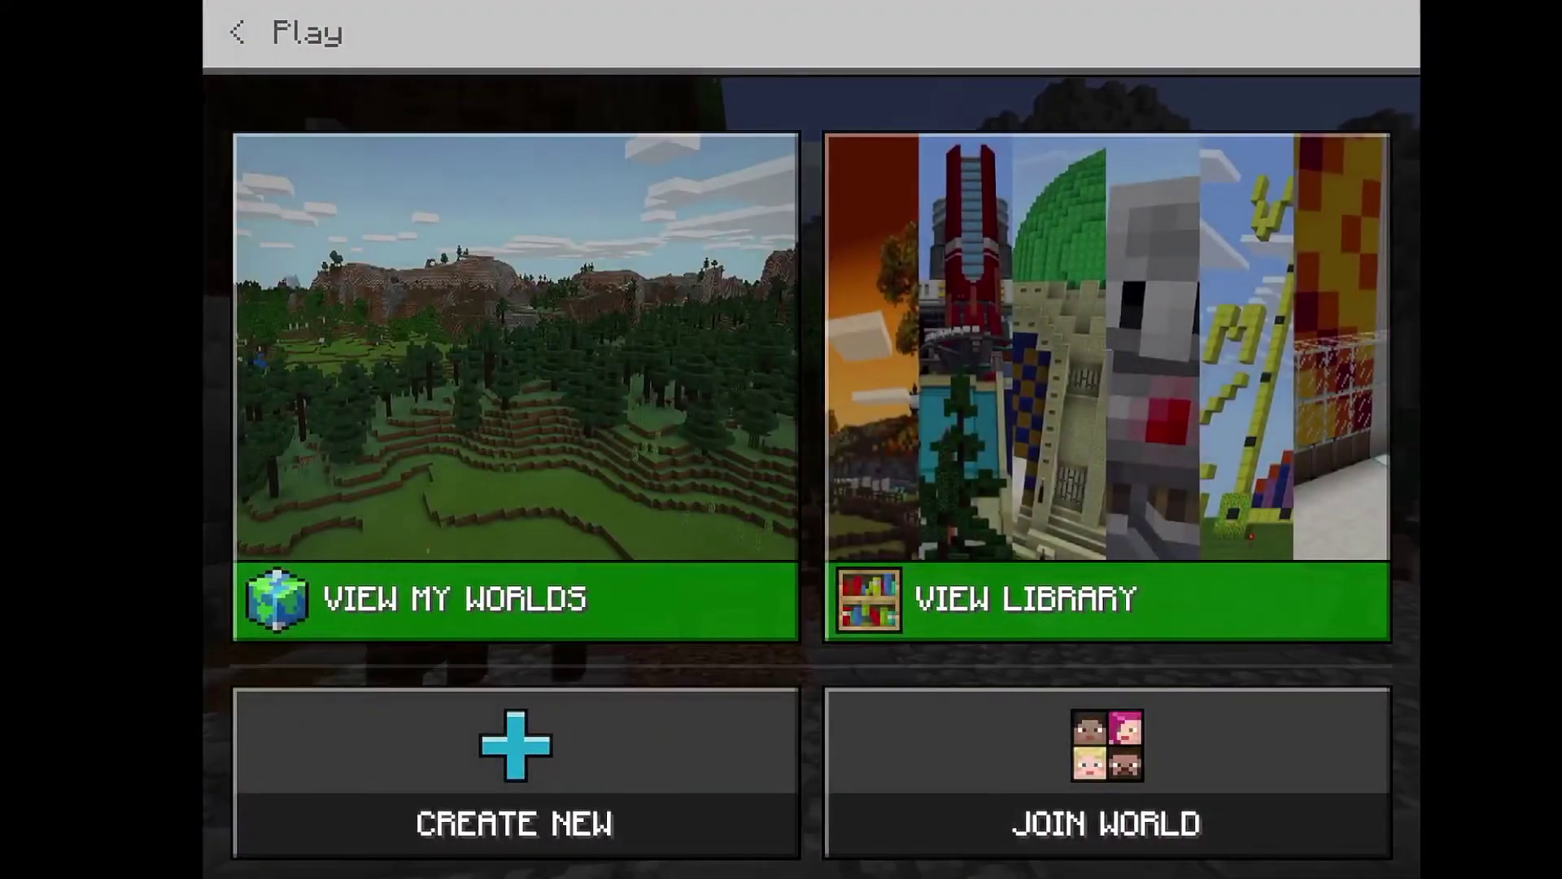
{"action": "left_click", "coordinate": [1107, 367]}
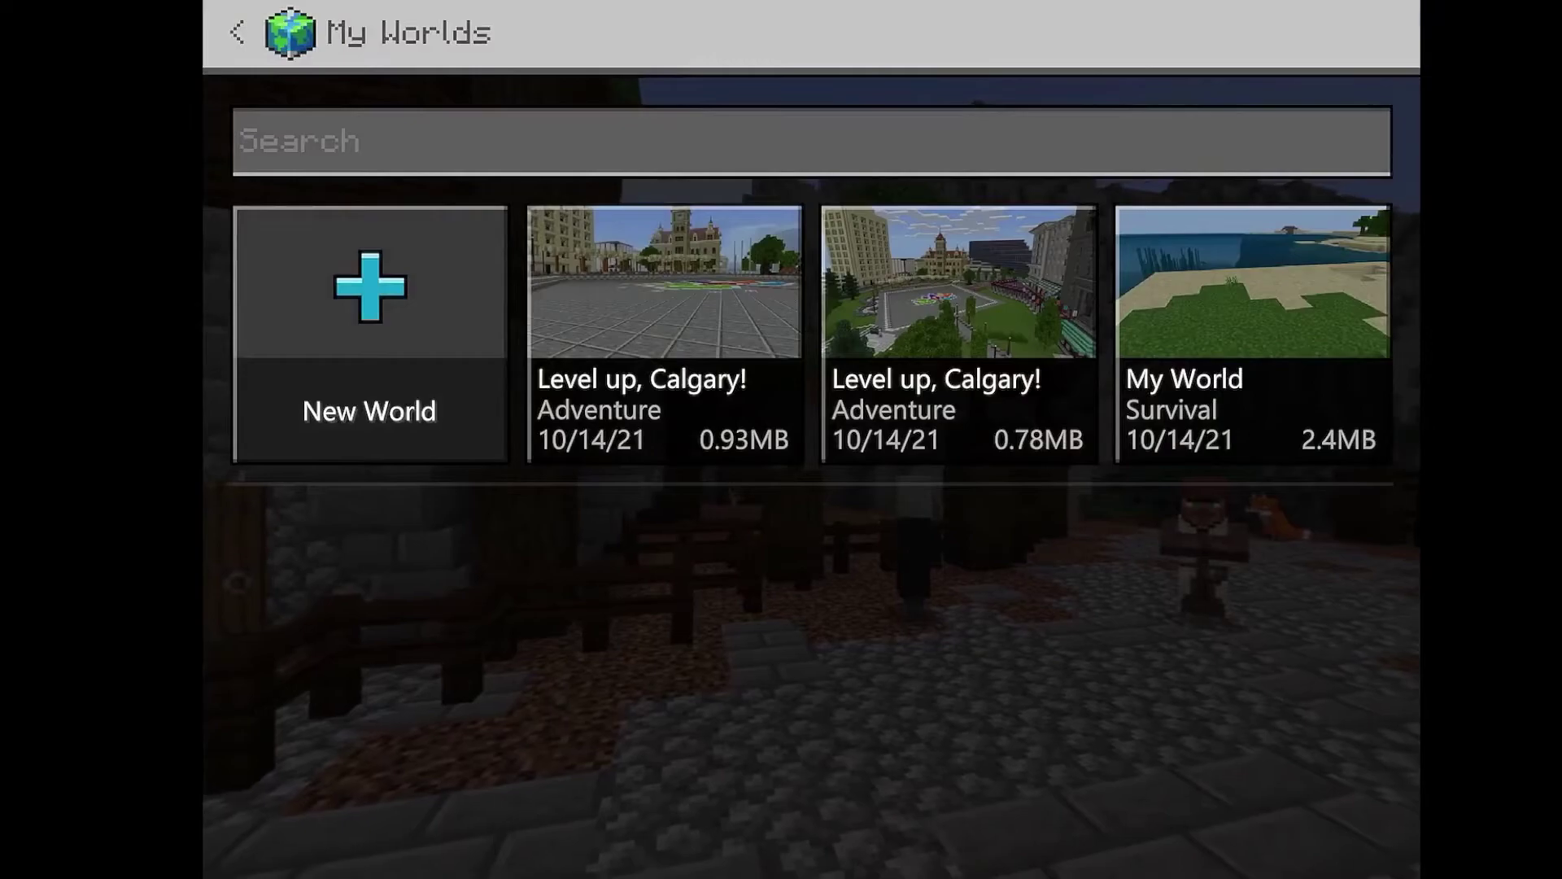
{"action": "left_click", "coordinate": [664, 332]}
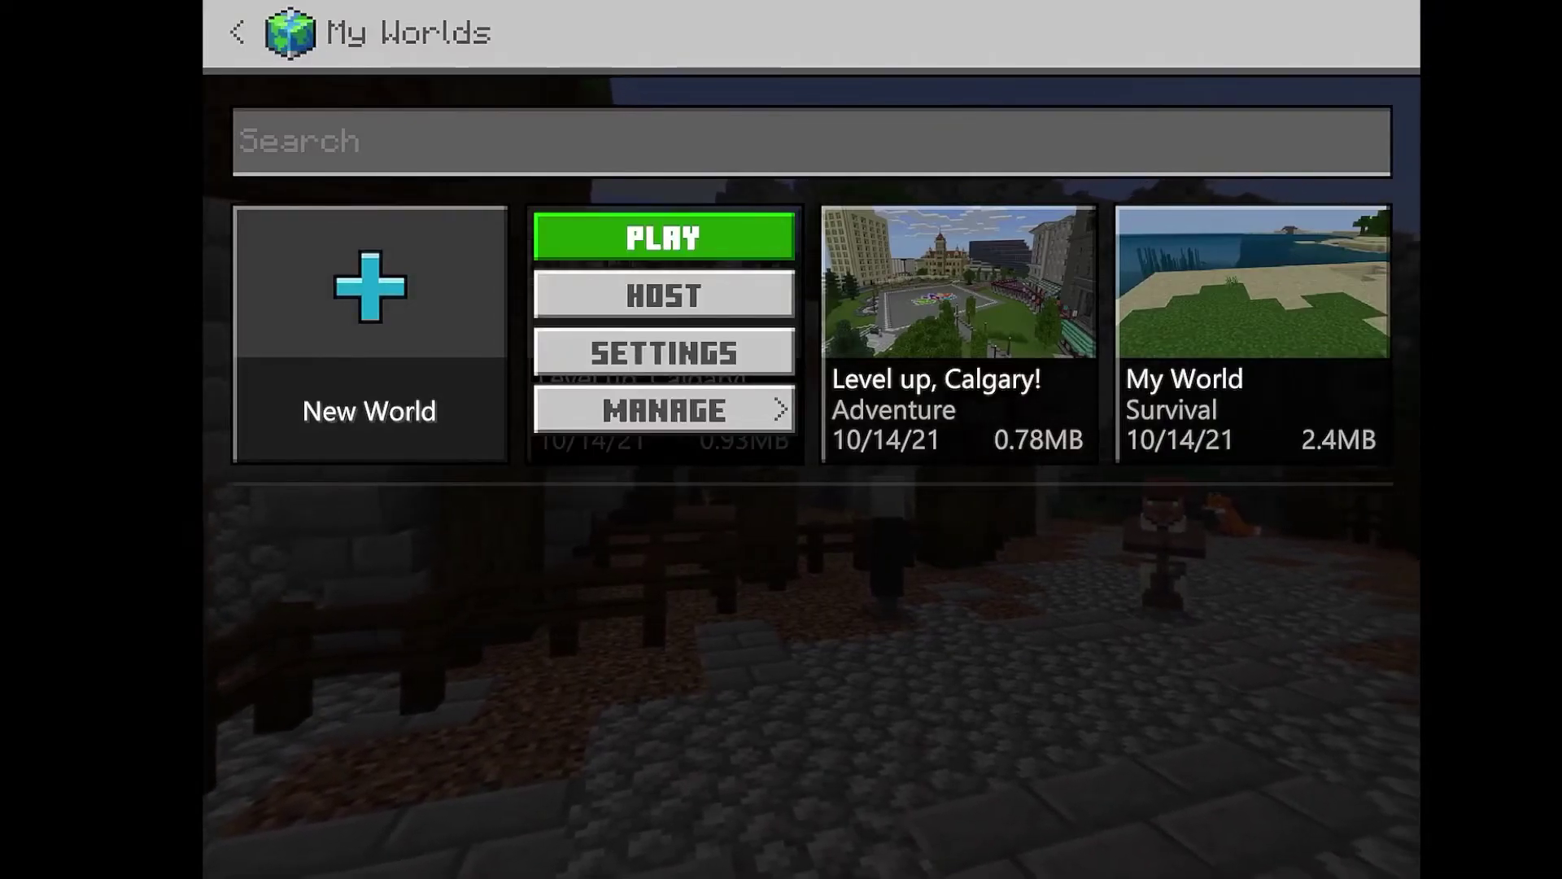
{"action": "left_click", "coordinate": [664, 410]}
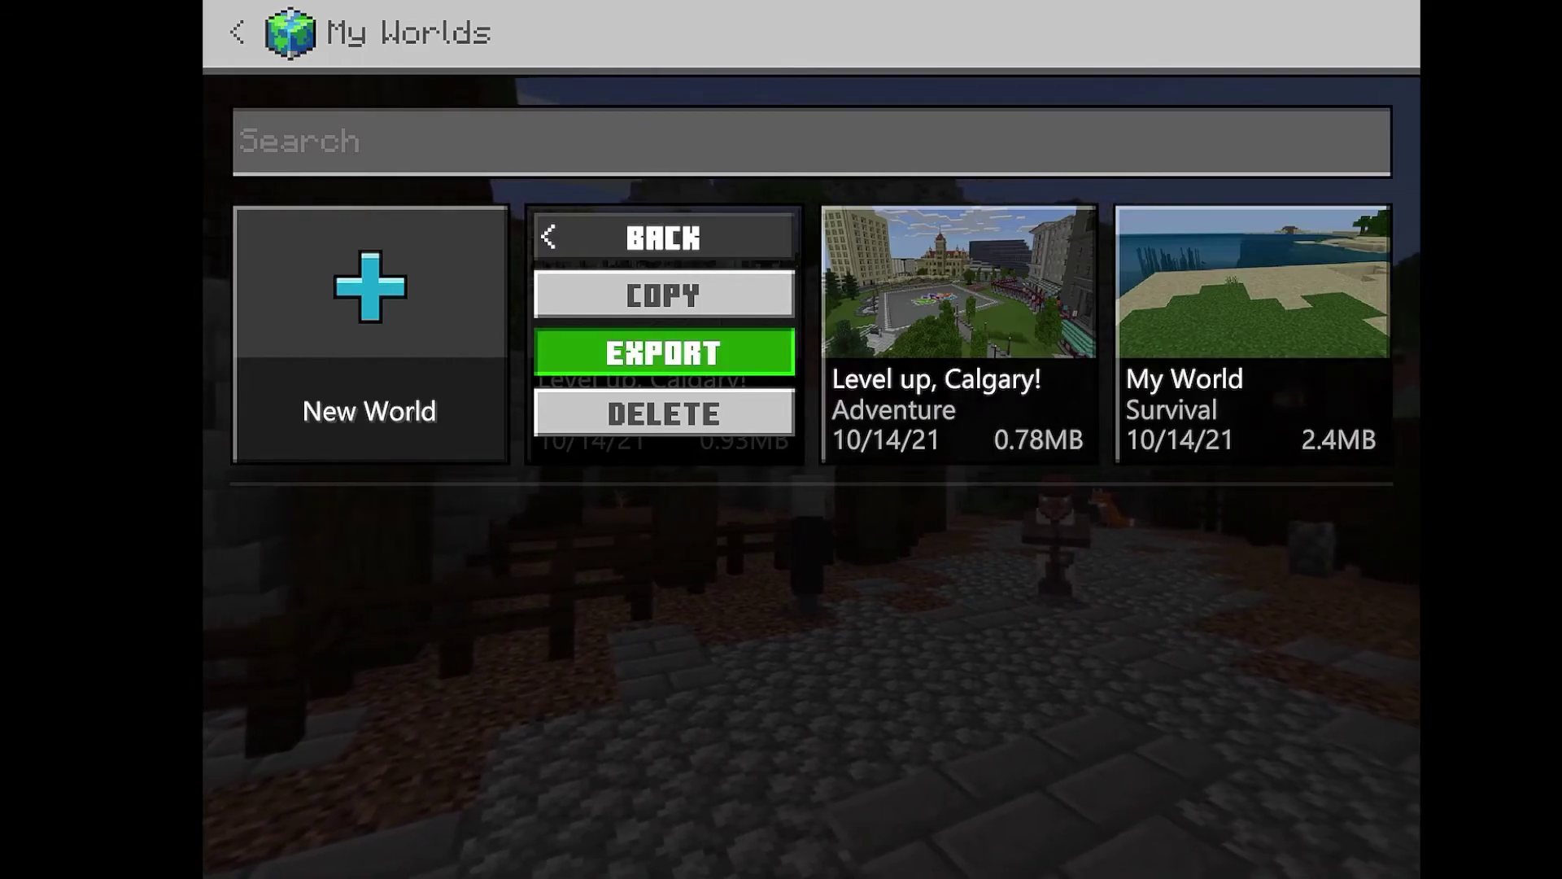
Export the Level up, Calgary! world as a .mcworld file and upload it to Google Drive
{"action": "left_click", "coordinate": [664, 352]}
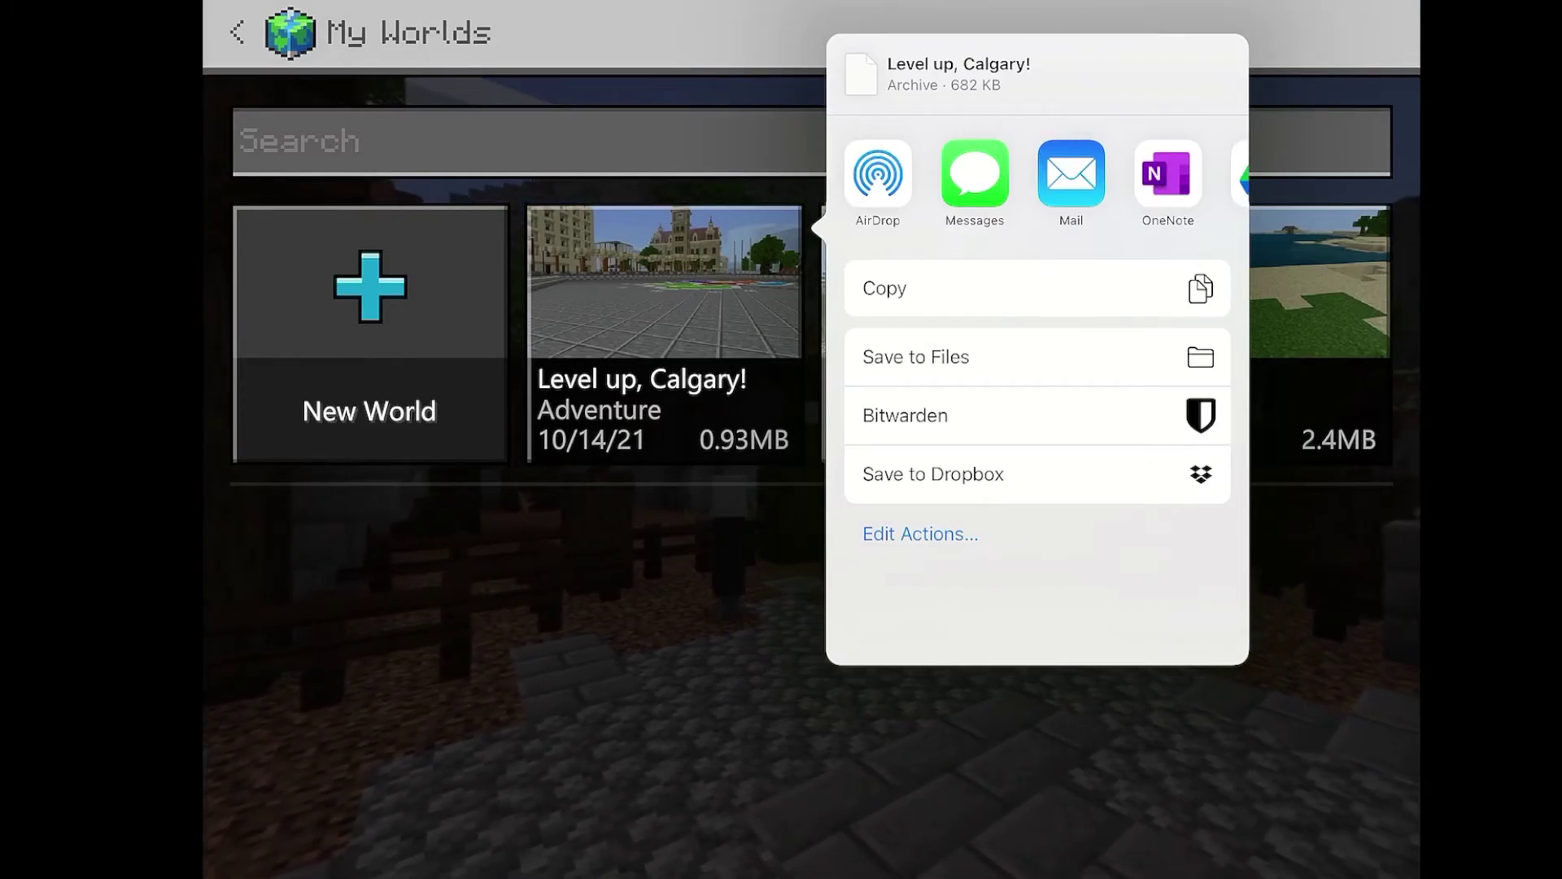
{"action": "scroll", "coordinate": [1038, 177], "scroll_direction": "right", "scroll_amount": 3}
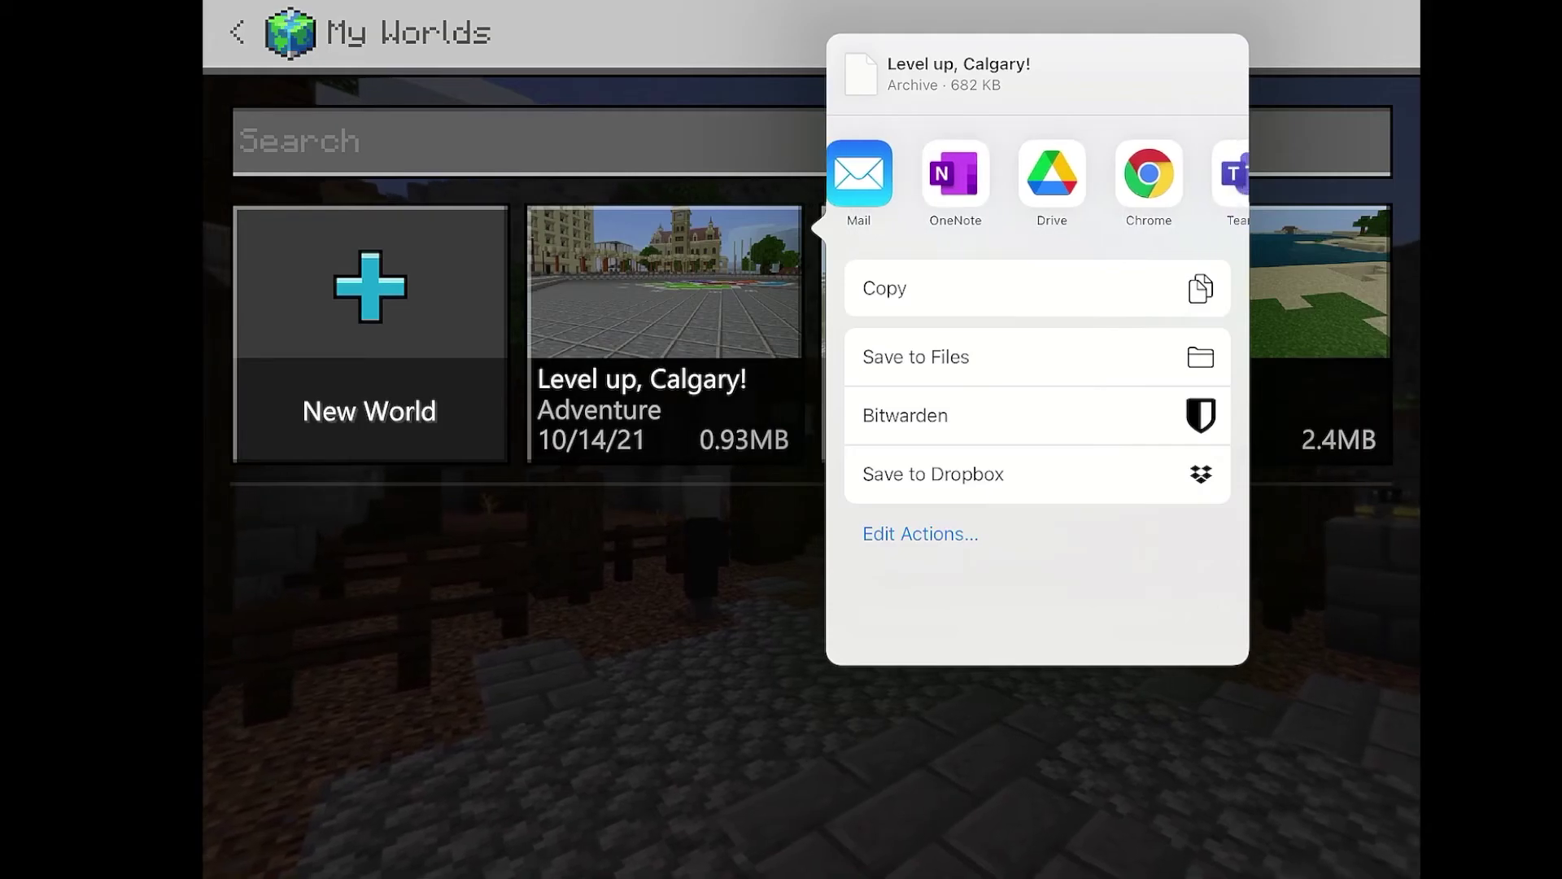
{"action": "left_click", "coordinate": [1053, 173]}
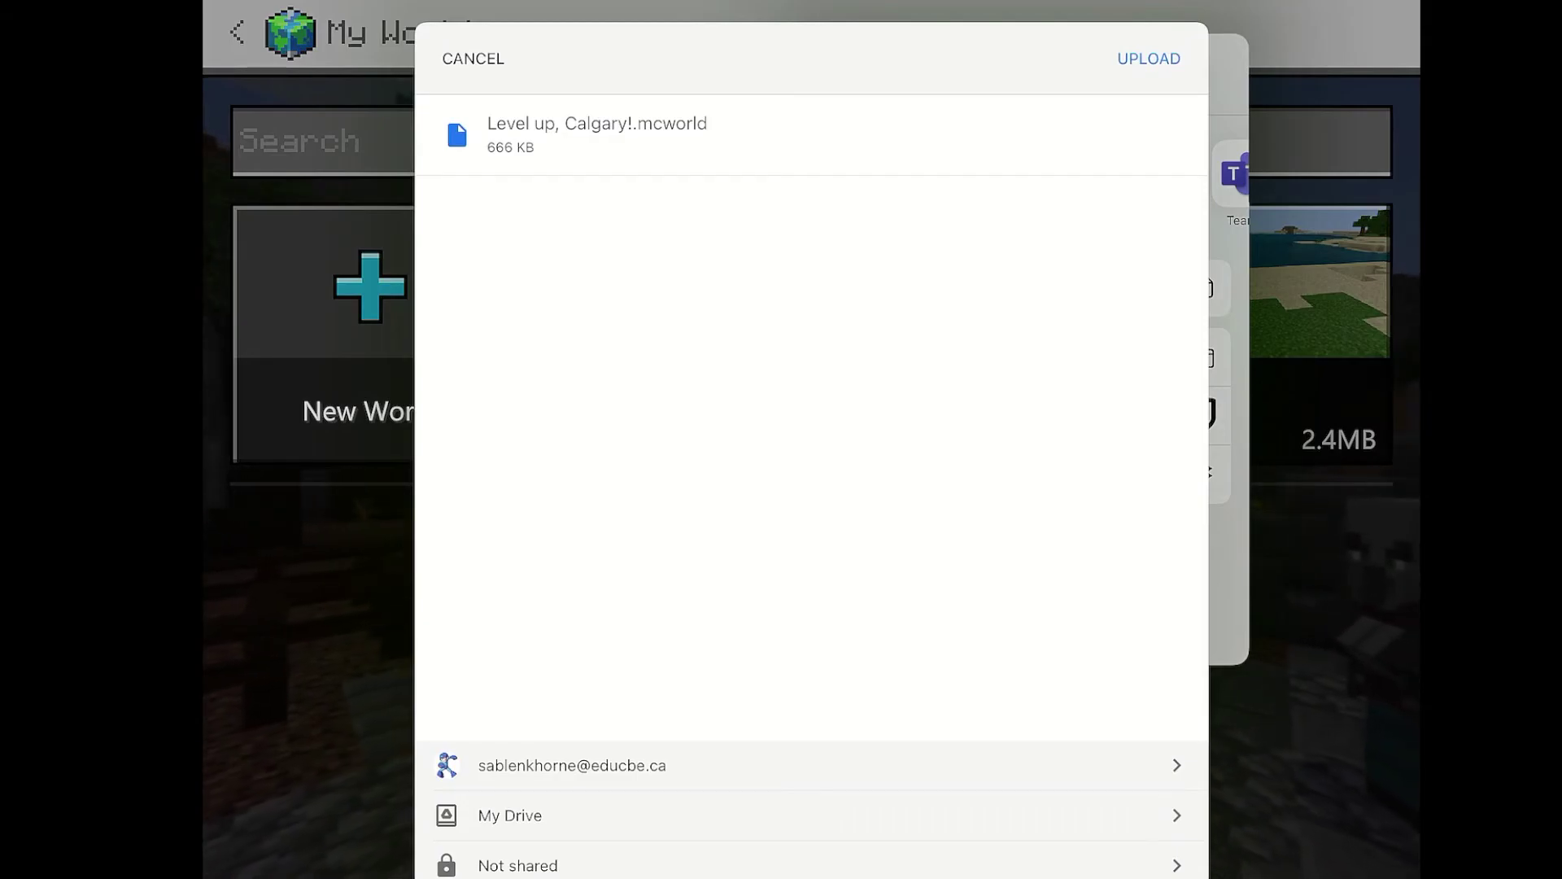
{"action": "left_click", "coordinate": [1148, 58]}
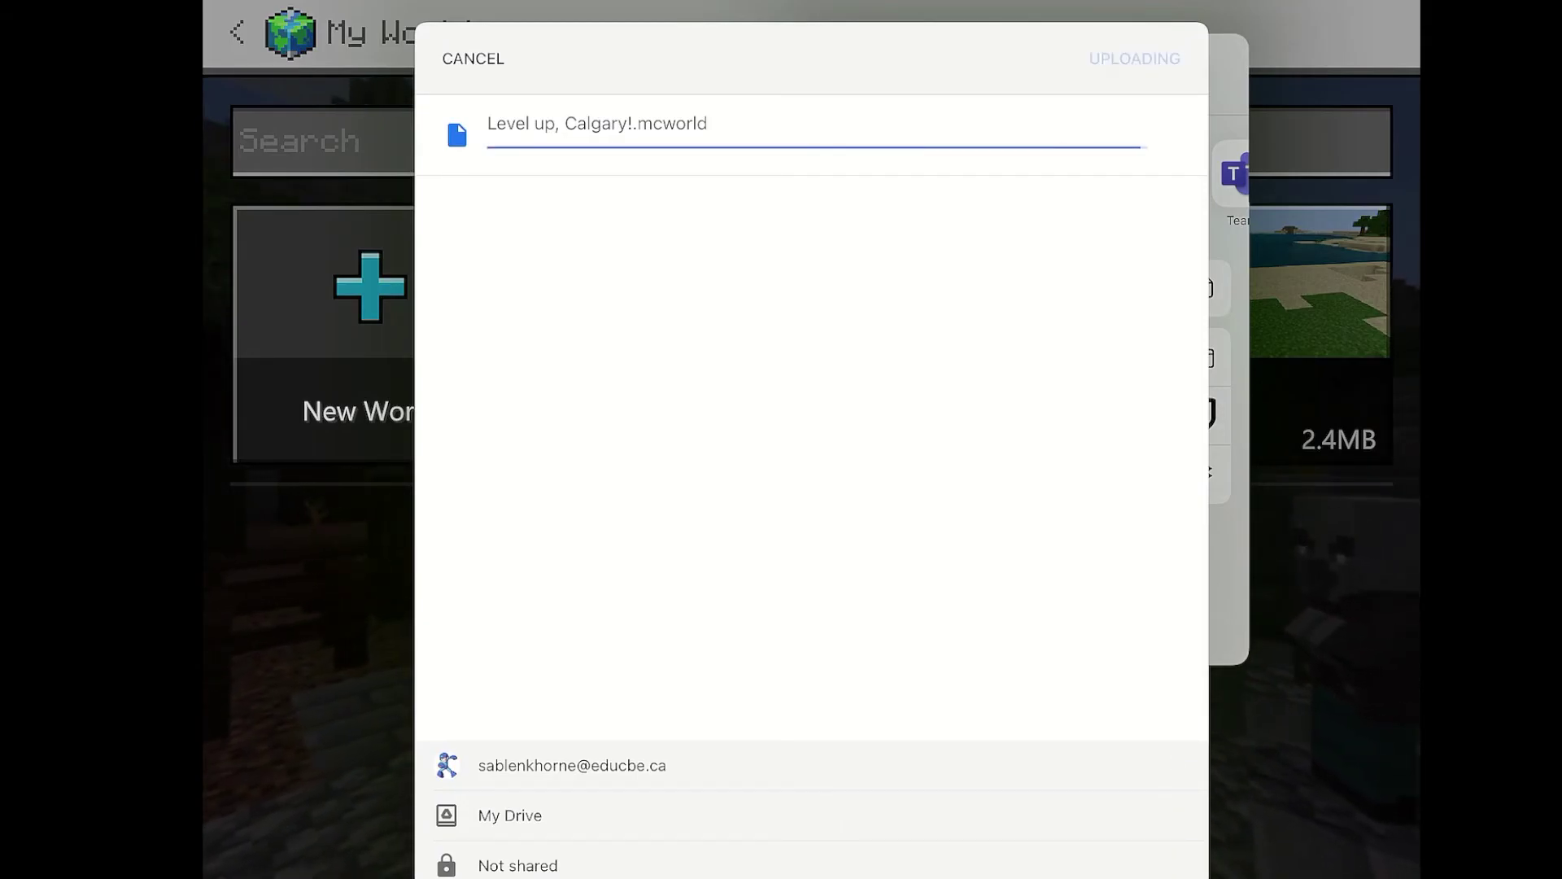